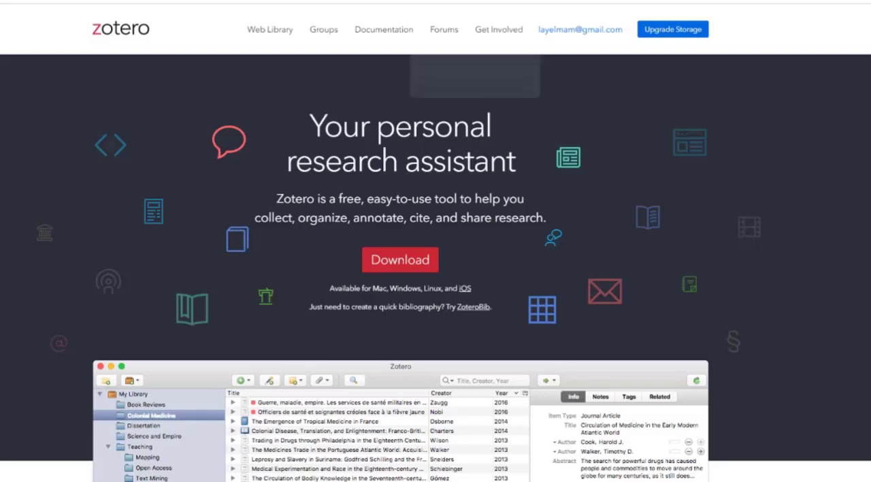
Step: Download the Zotero 6 for Windows installer from the Zotero website
scroll(356, 270, down, 3)
scroll(358, 274, up, 3)
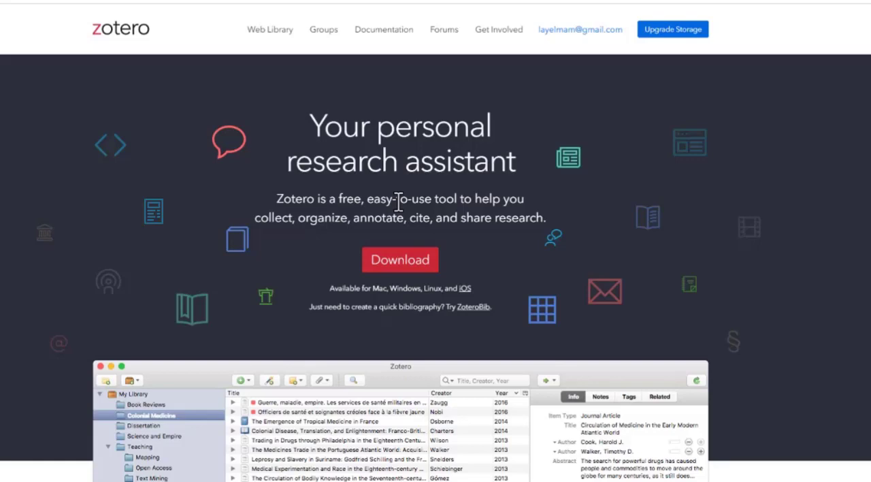
click(419, 271)
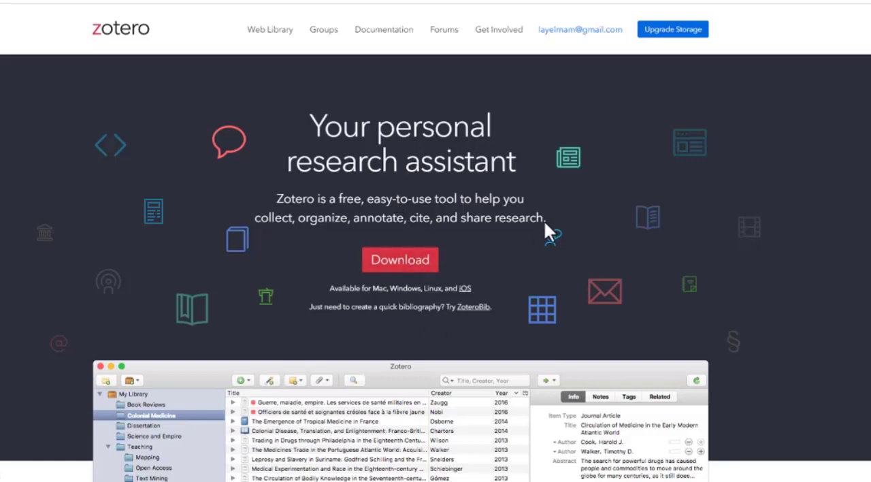
scroll(279, 136, down, 2)
scroll(278, 132, up, 2)
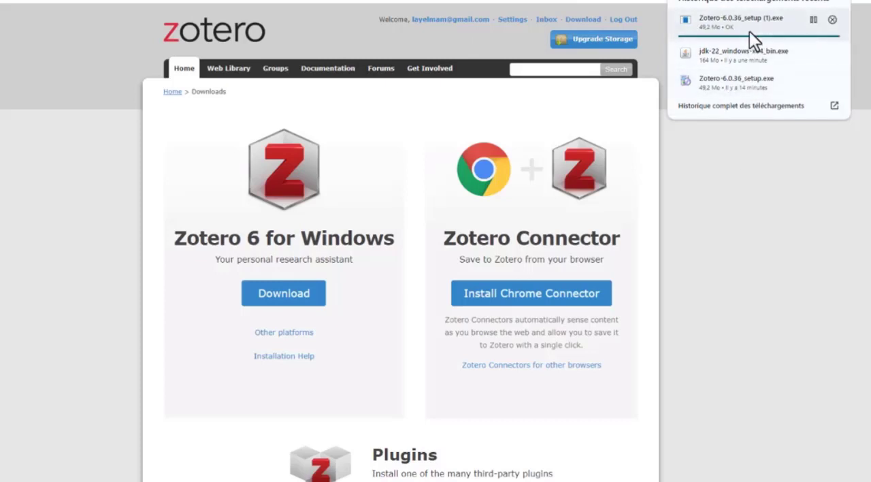
click(741, 69)
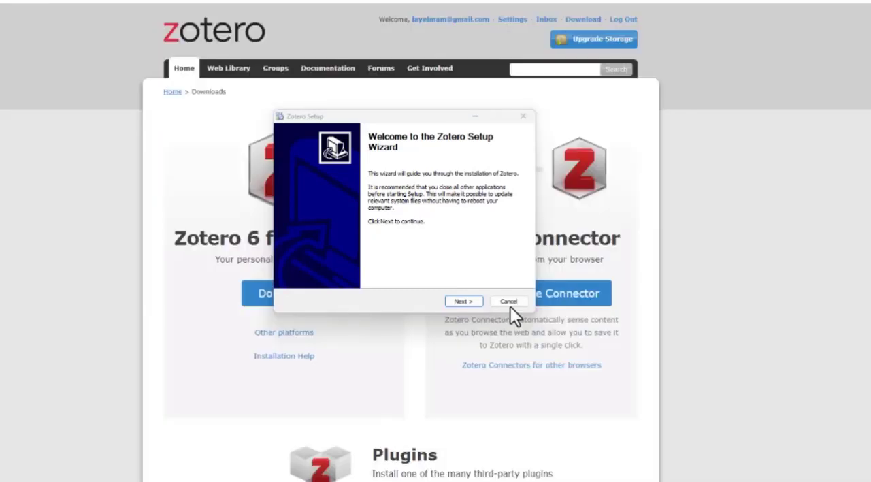
click(509, 302)
click(420, 255)
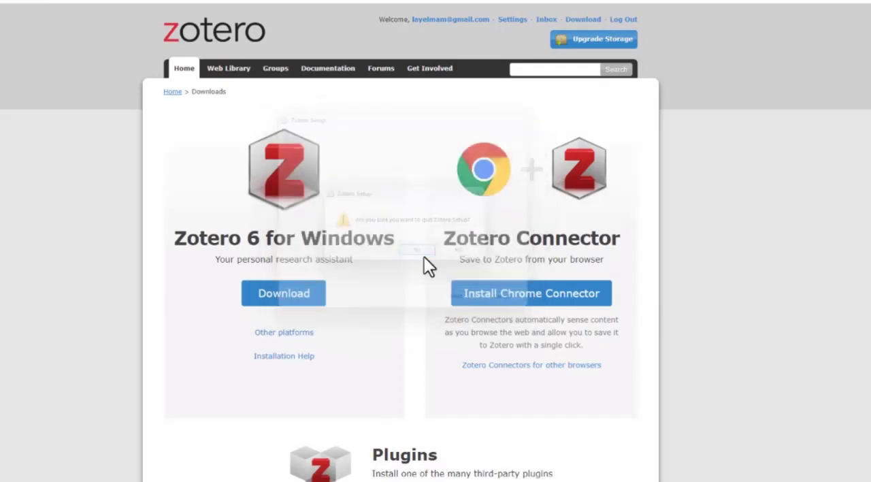
Step: Close the leftover Zotero LibreOffice window and bring the Zotero library window into view over the browser
mouse_move(72, 481)
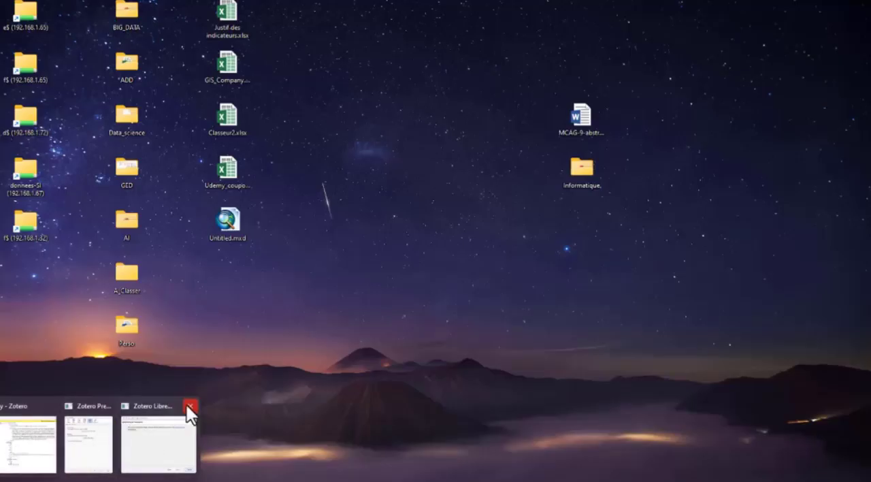
click(190, 406)
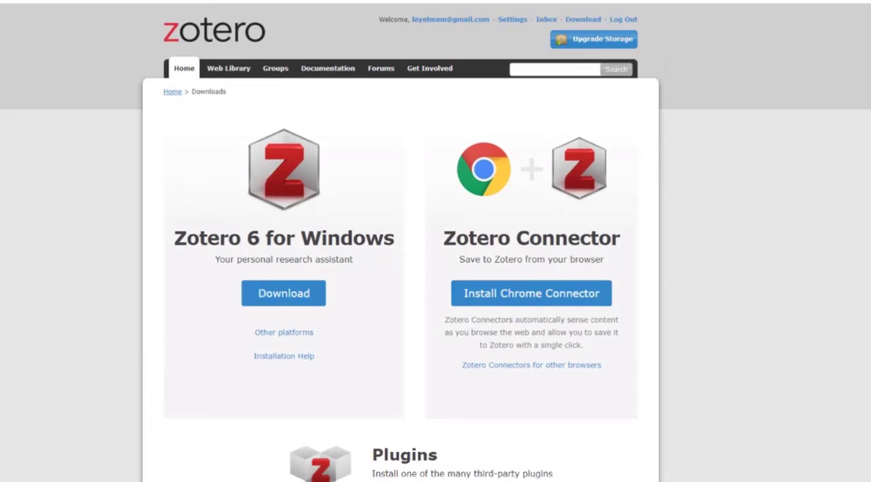
click(78, 470)
drag(214, 152, 232, 131)
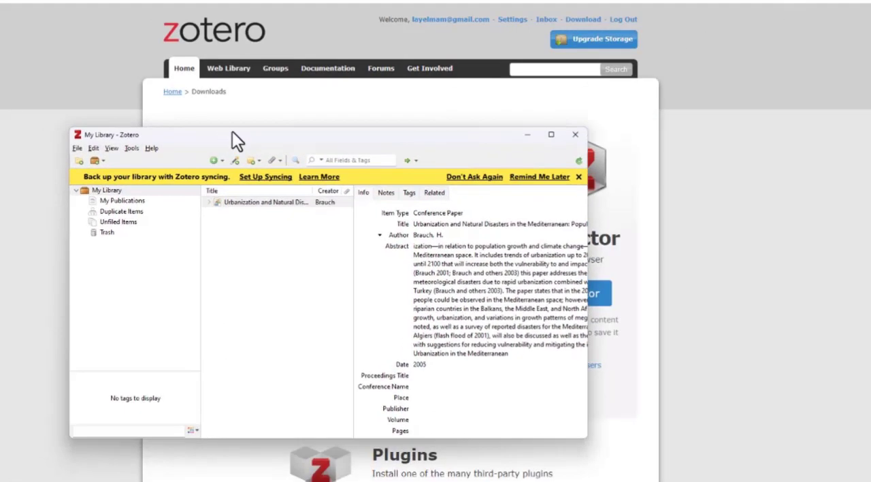
Step: Look through the entries under My Library, return to My Library and dismiss the sync reminder
click(114, 192)
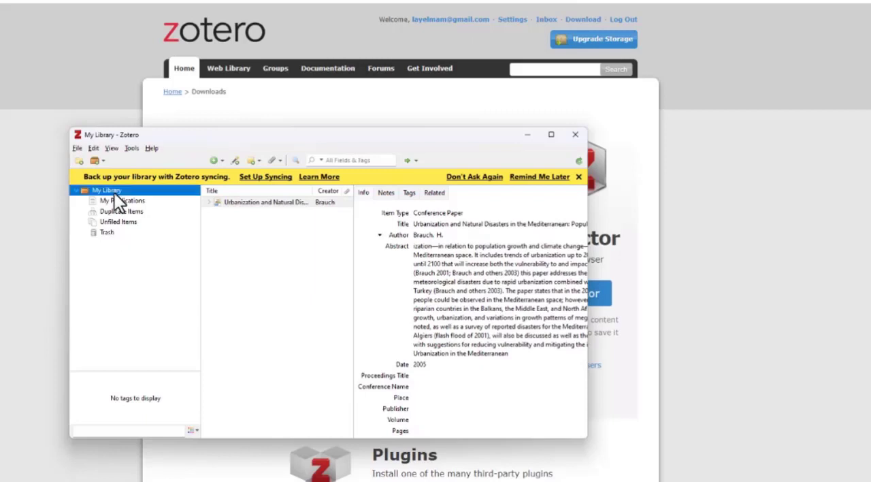
key(Down)
key(Down)
key(Down)
click(146, 193)
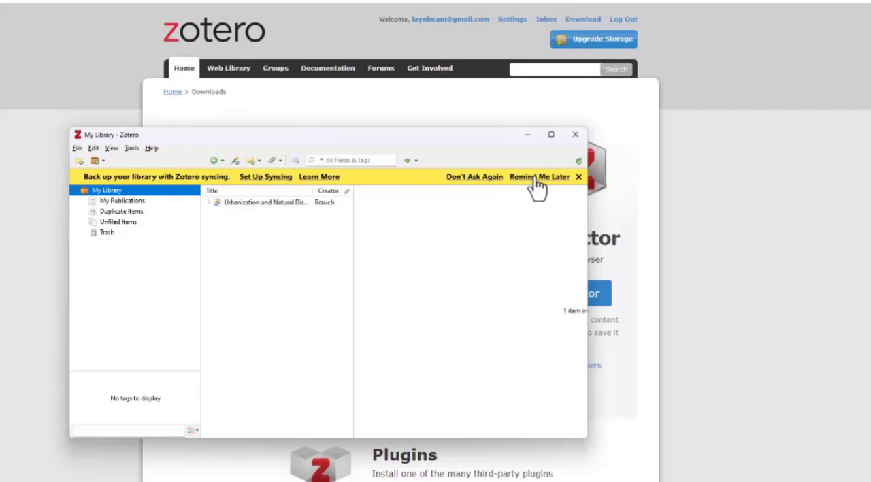
click(578, 177)
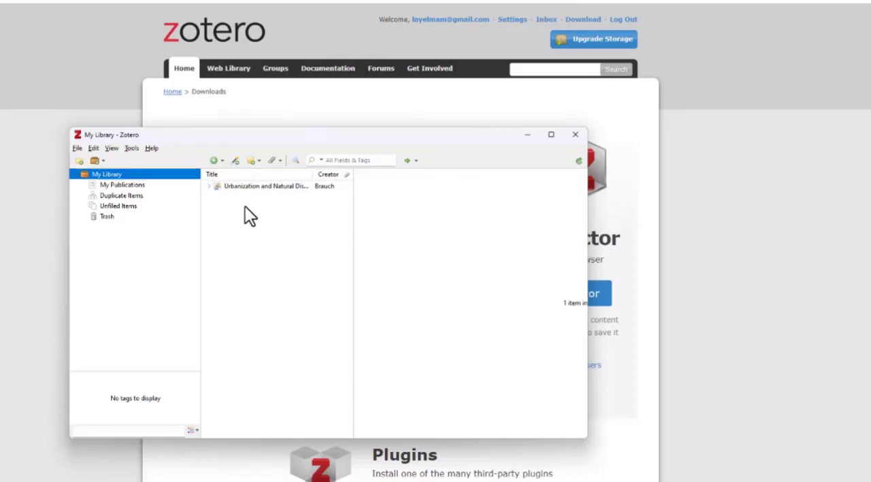
Step: Check the commands available for My Library, such as New Collection, and minimize the Zotero window
right_click(112, 174)
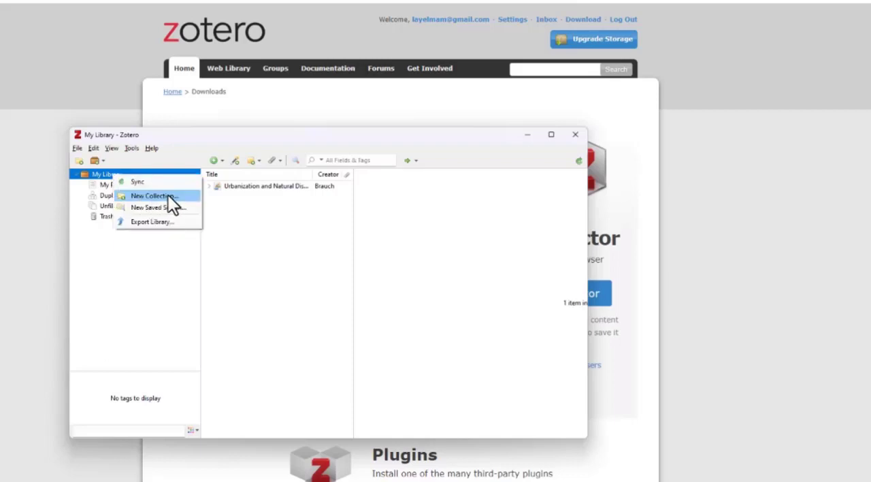
click(157, 263)
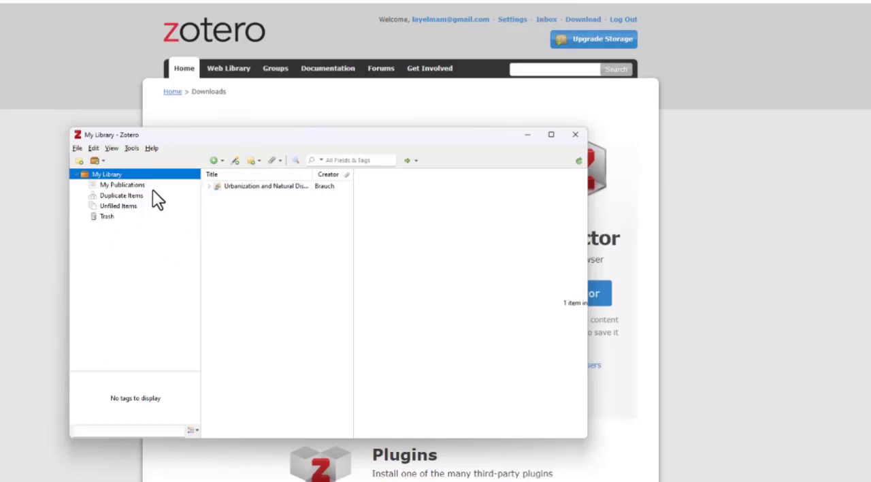
click(528, 135)
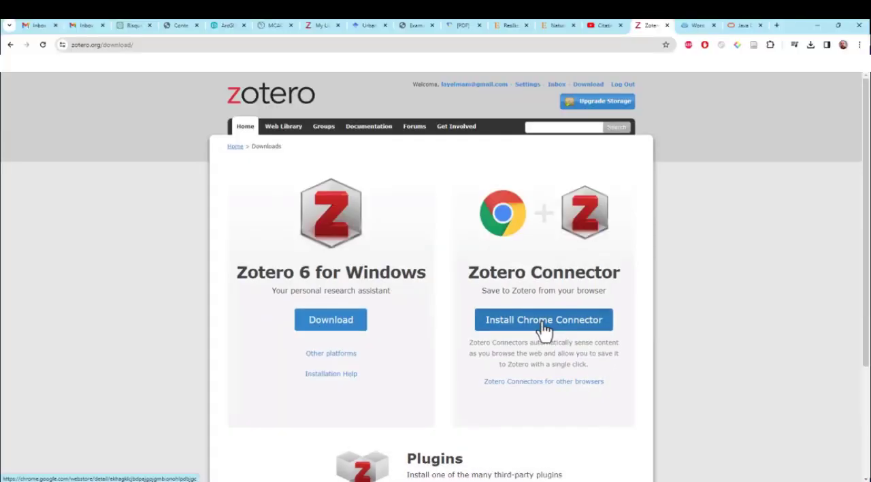
Step: Remove the existing Zotero Connector extension from Chrome and add it again from the Chrome Web Store
click(545, 323)
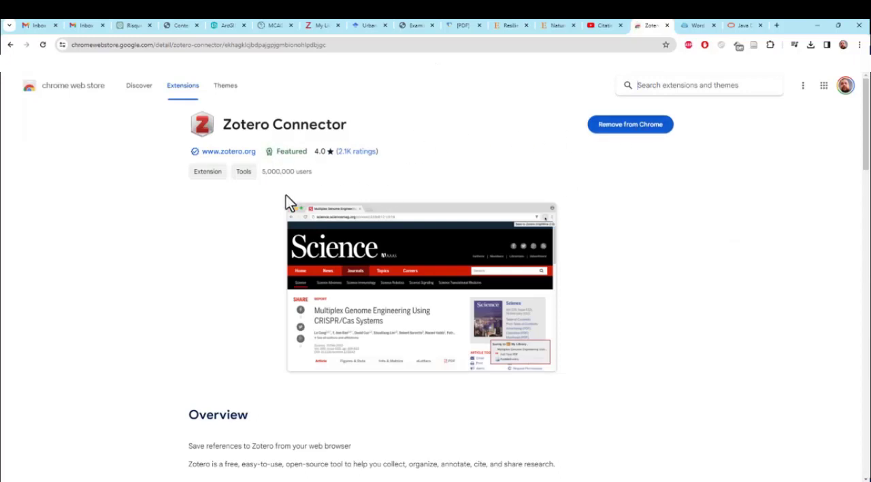
click(663, 129)
click(681, 128)
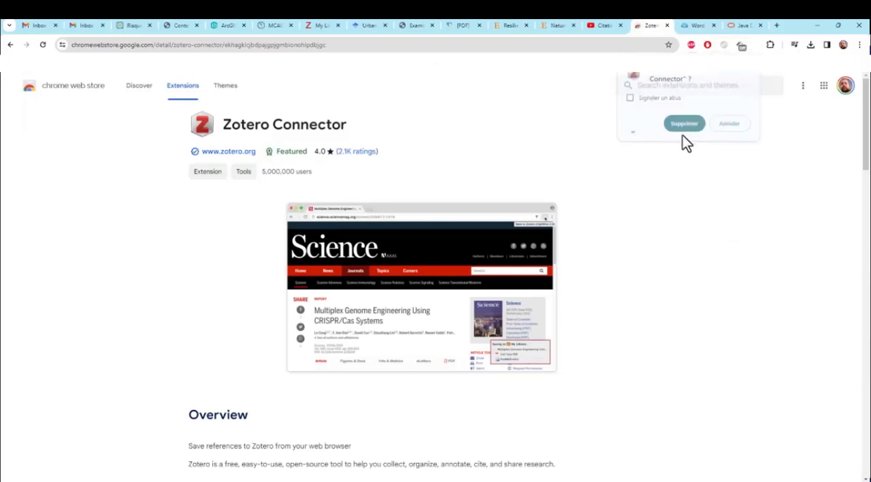
click(634, 130)
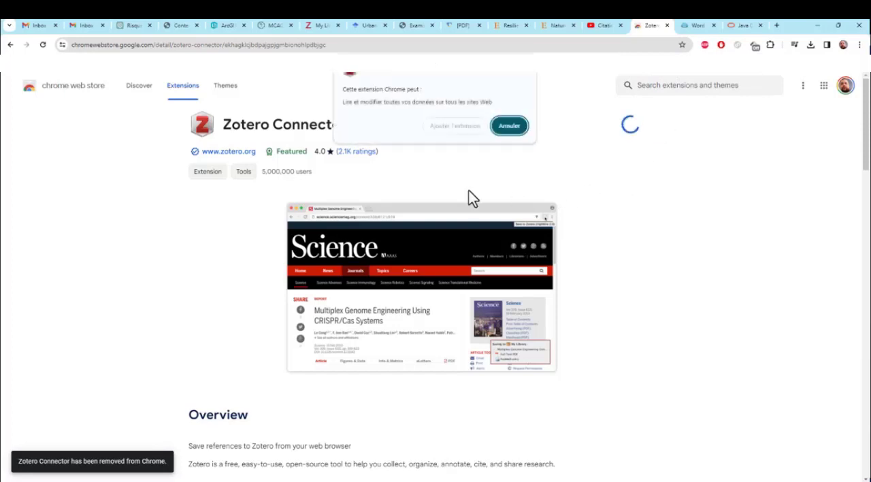
click(444, 126)
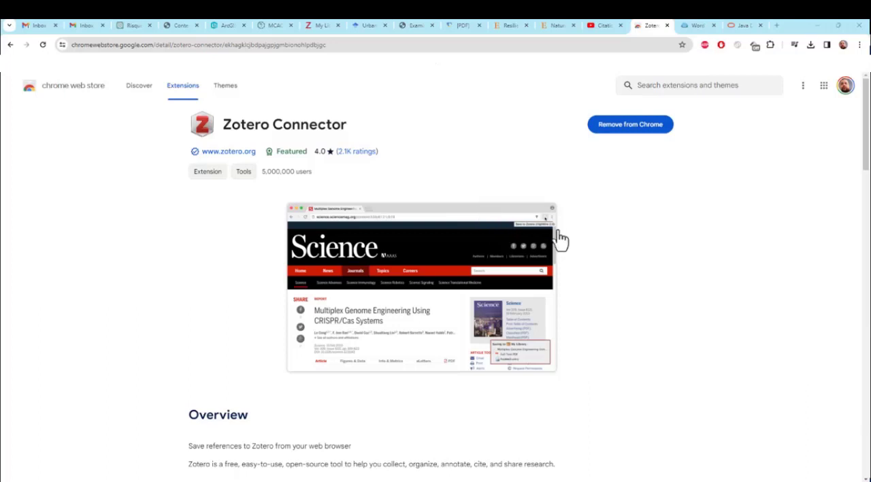
Step: Pin Zotero Connector in Chrome and move it ahead of the other pinned extensions
click(770, 44)
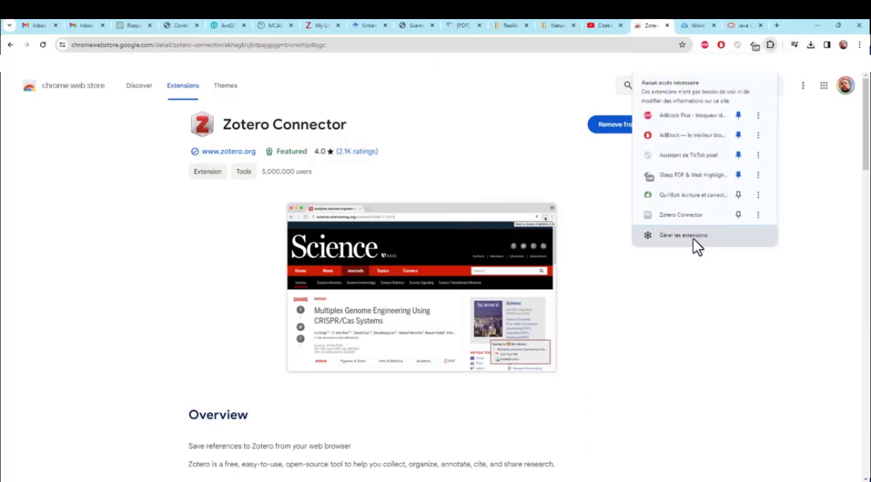
click(738, 215)
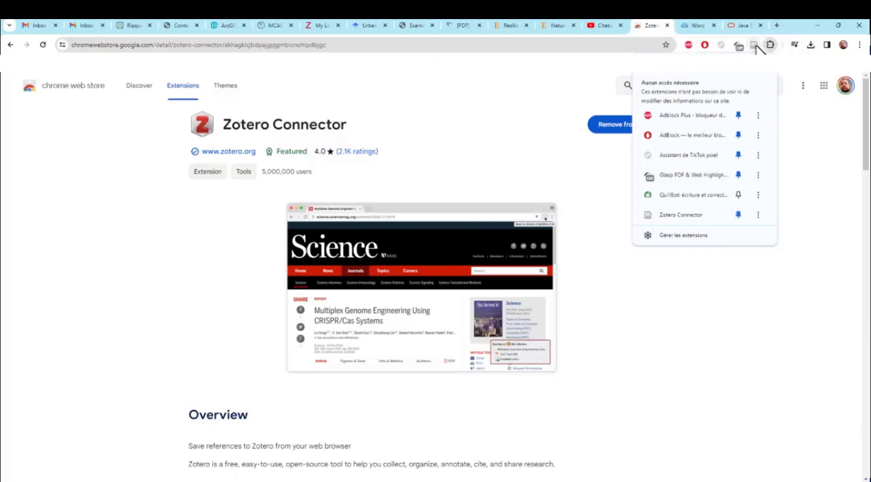
drag(754, 44, 688, 45)
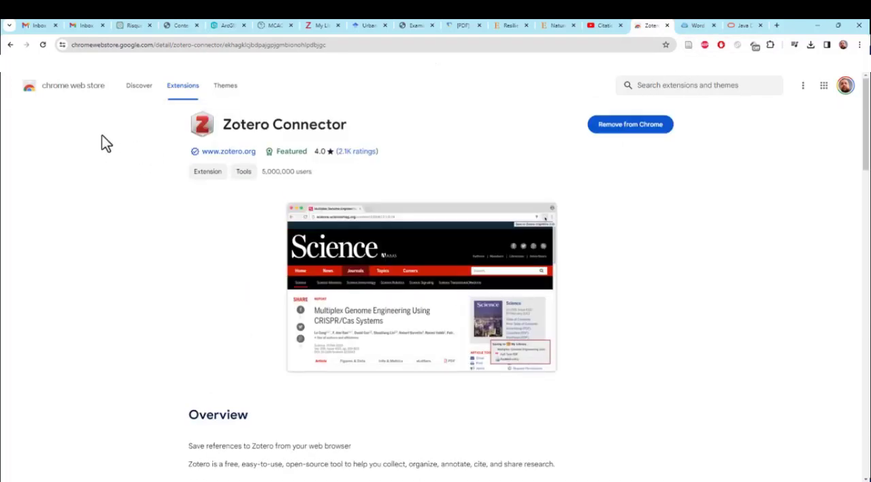
scroll(521, 248, down, 3)
scroll(519, 252, up, 3)
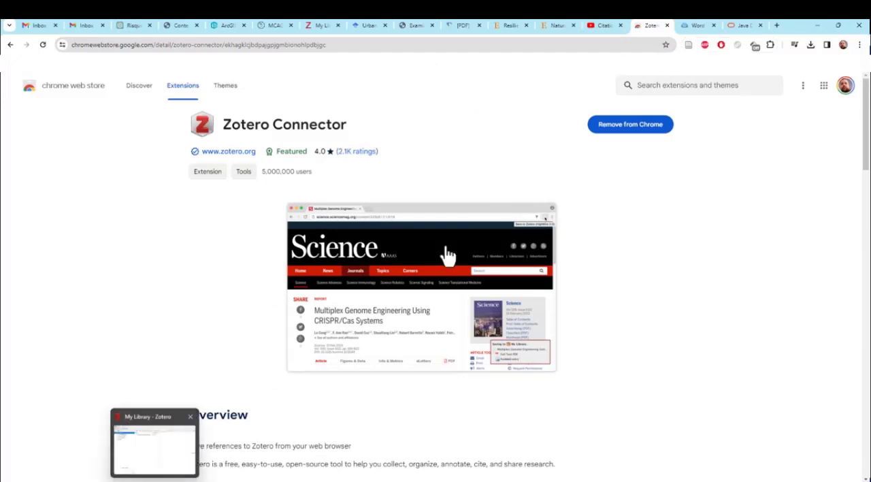
Step: Reload the ScienceDirect article on resilience assessment of complex urban systems, run Zotero Connector on it and acknowledge its introduction
click(467, 26)
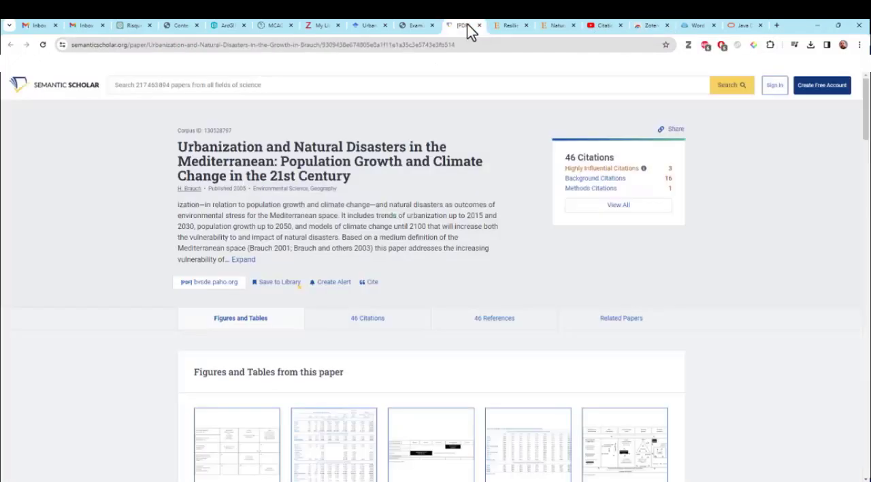
click(513, 26)
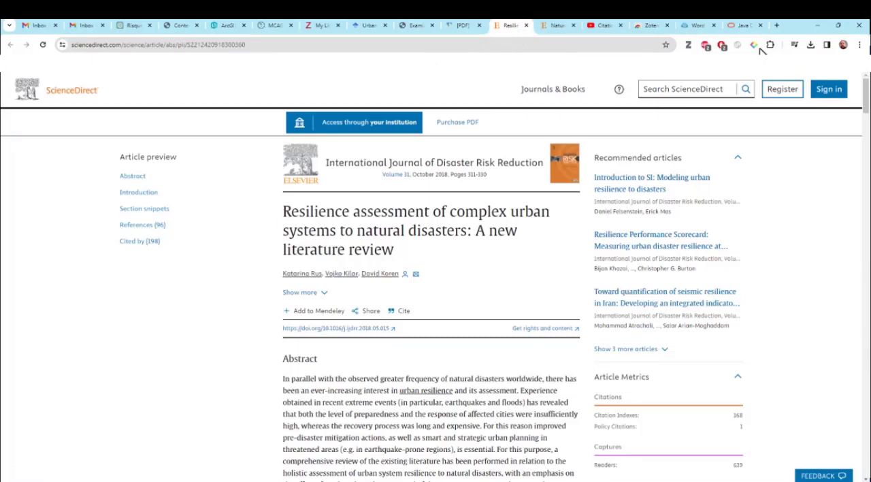
click(42, 44)
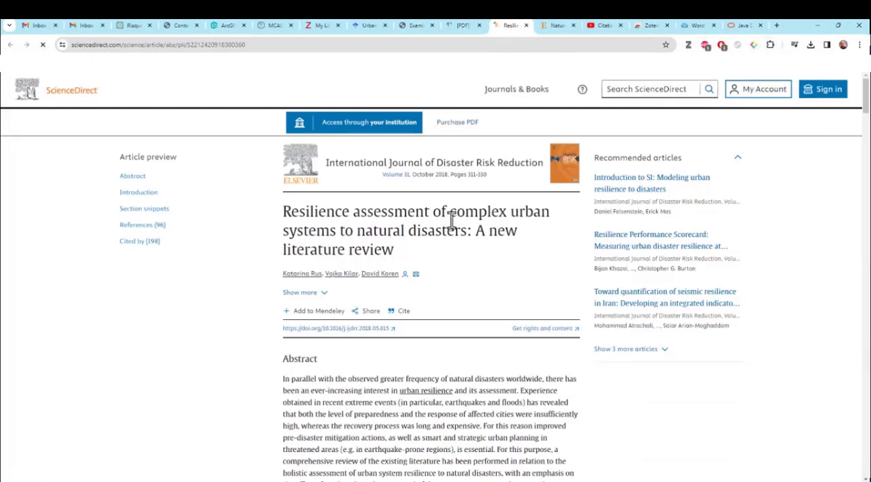
click(770, 44)
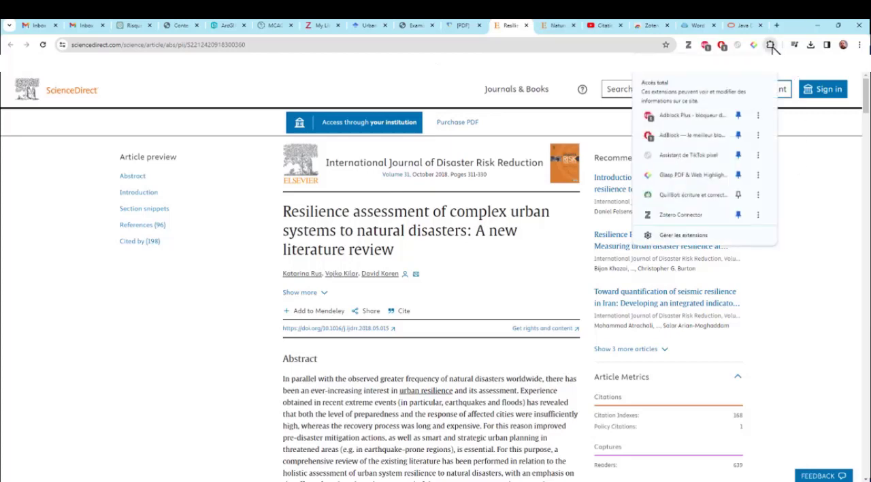
click(671, 216)
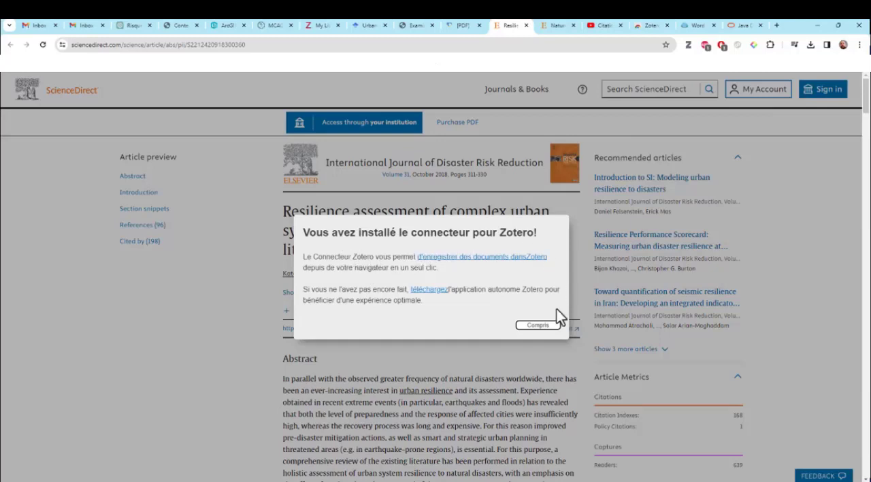
click(547, 325)
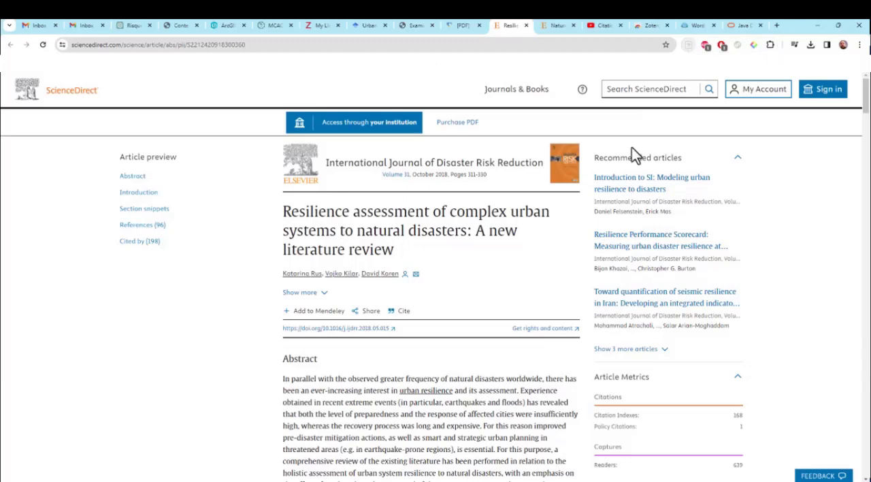
Step: Save the ScienceDirect article to Zotero with My Library as the destination
click(689, 45)
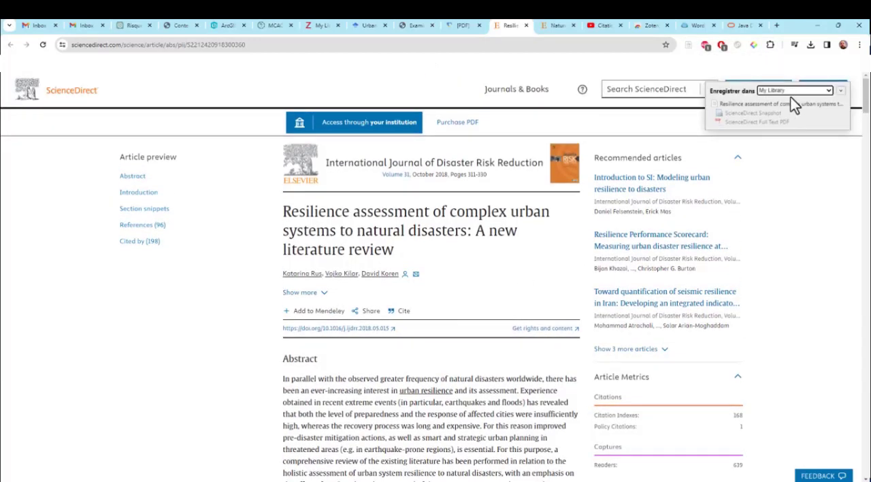
click(795, 92)
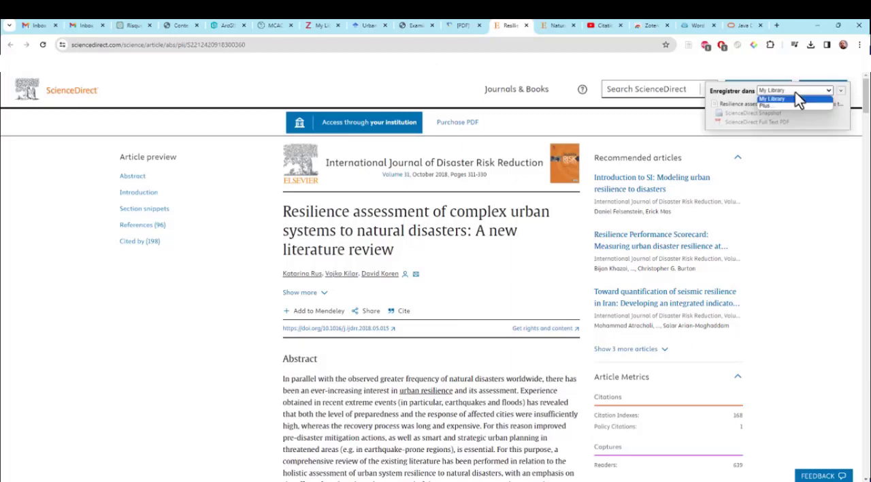
click(795, 92)
click(795, 92)
click(795, 91)
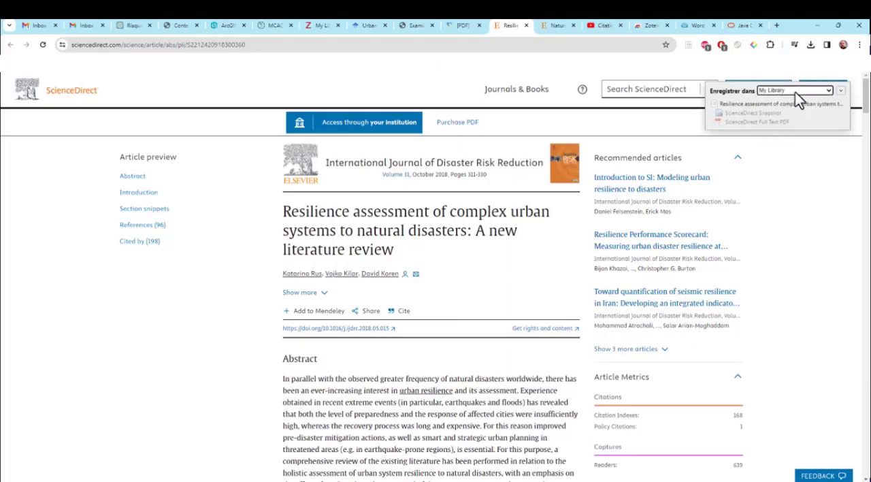
click(841, 91)
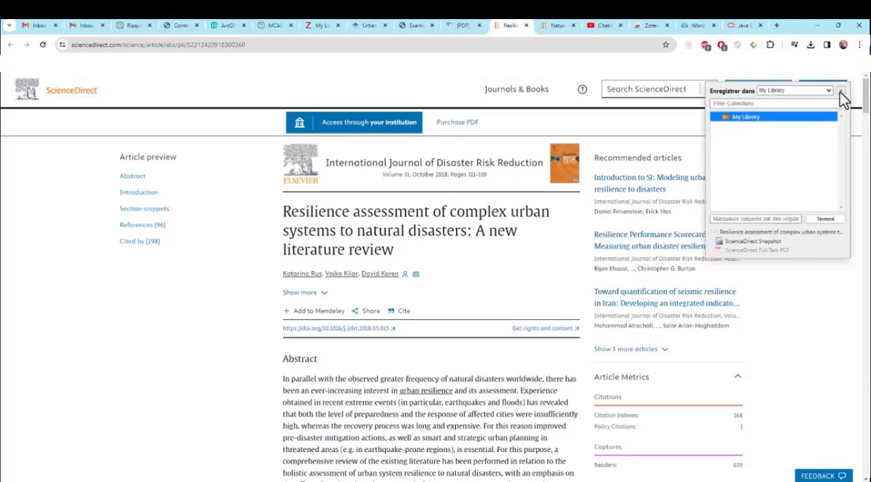
click(824, 219)
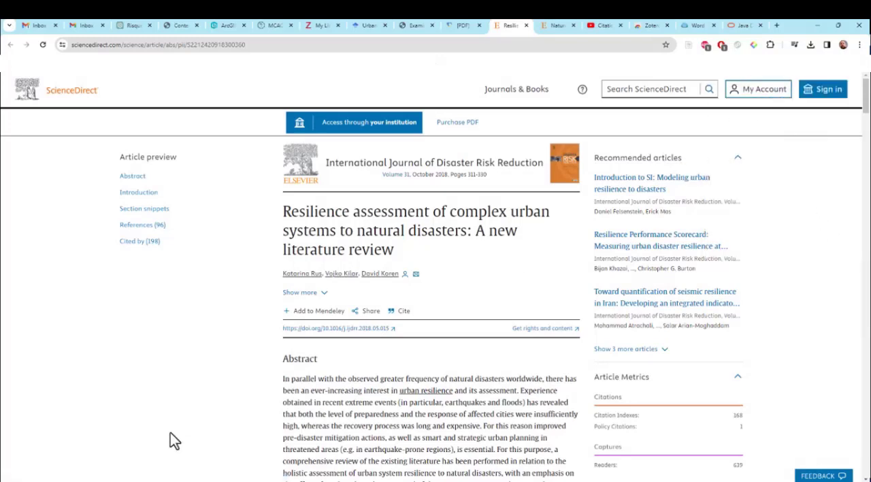
Step: Switch to Zotero and view the details of the saved article and of the Urbanization and Natural Disasters paper
key(alt+Tab)
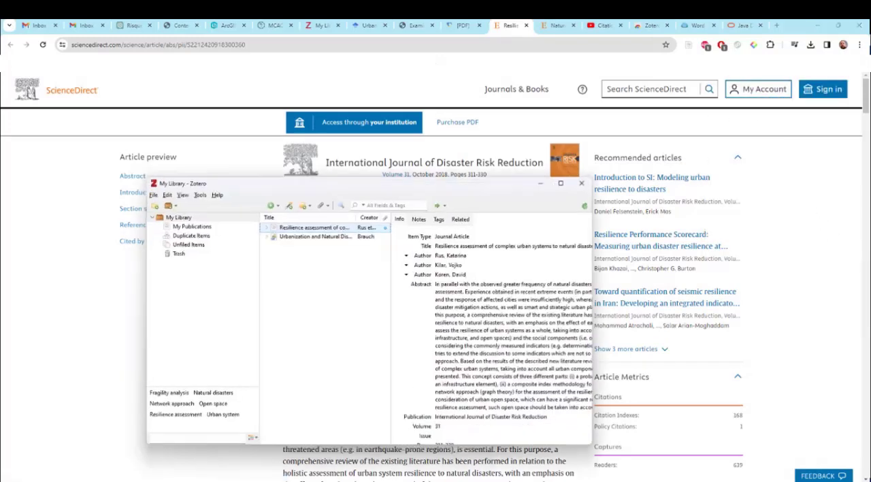
click(304, 238)
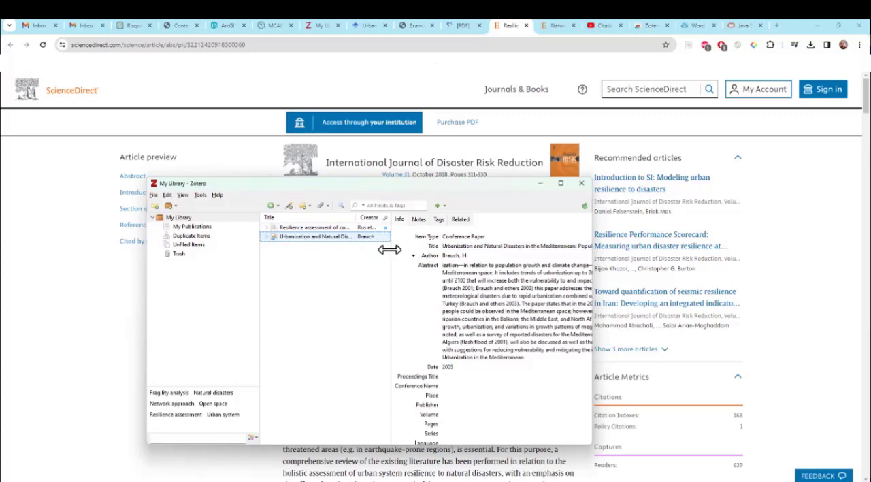
Step: Compare the details of the saved resilience assessment article and the Urbanization and Natural Disasters paper, checking each entry's attached items
drag(391, 250, 463, 250)
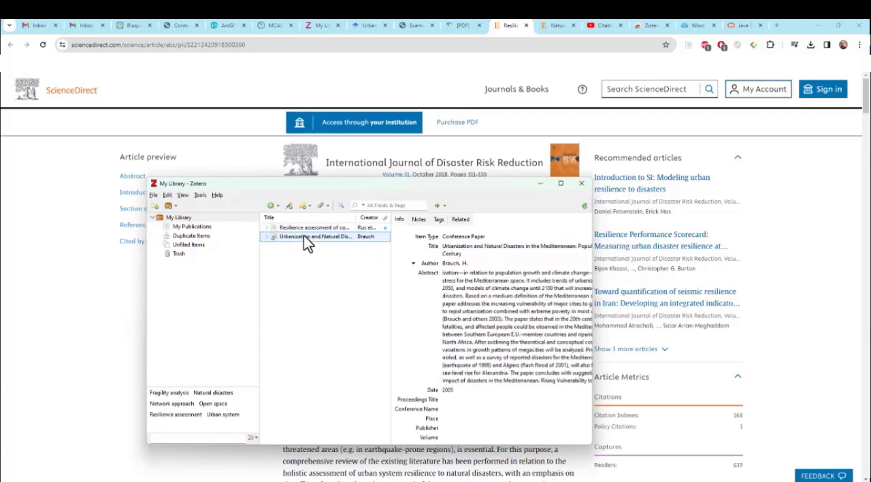
click(304, 230)
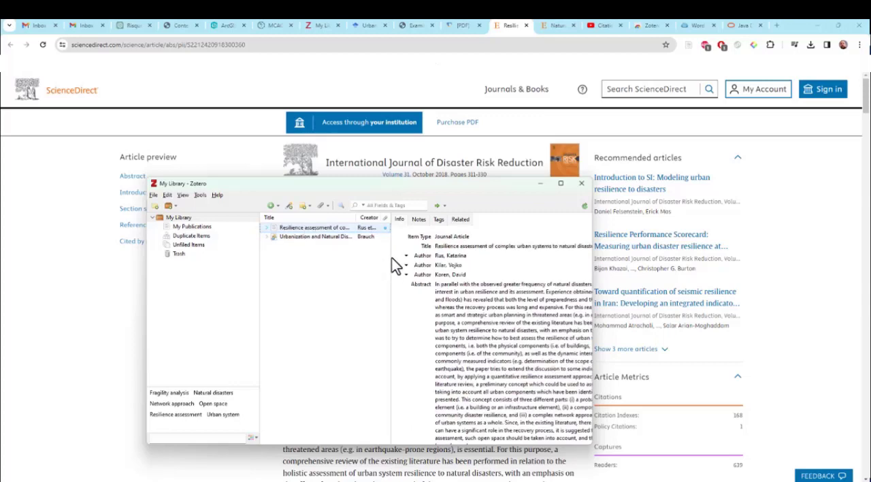
click(313, 236)
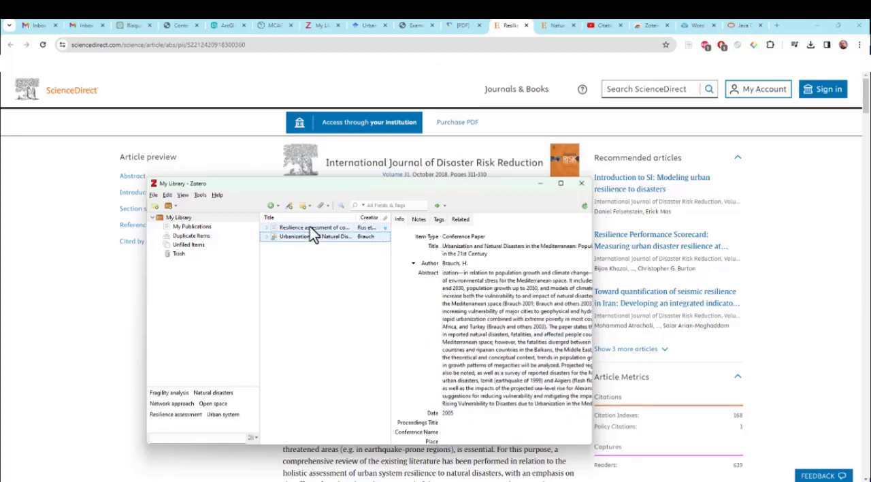
click(311, 228)
click(268, 228)
click(268, 228)
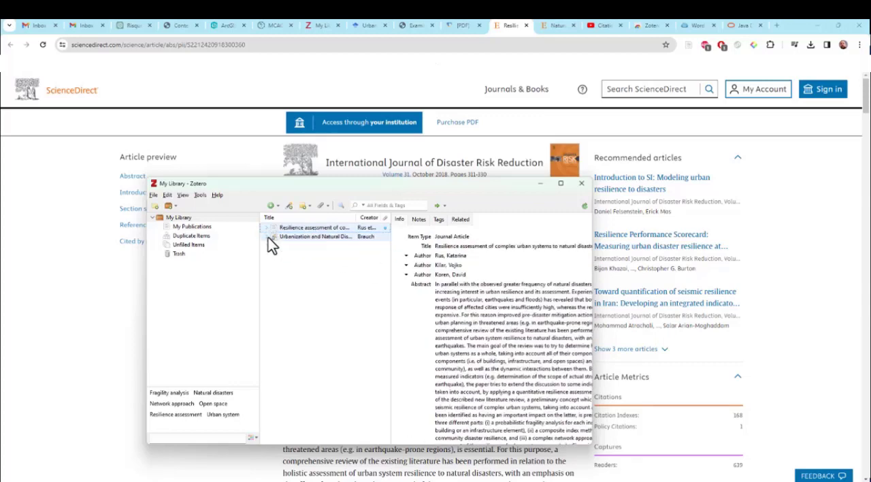
click(268, 236)
click(268, 236)
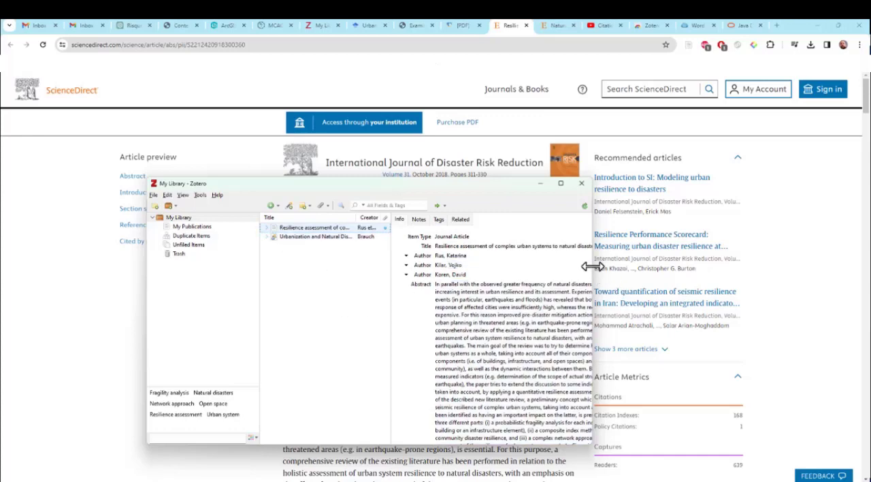
Step: Widen the Zotero window and its item list, and review the full records of both saved papers
drag(592, 267, 785, 266)
drag(490, 292, 422, 293)
scroll(550, 365, down, 4)
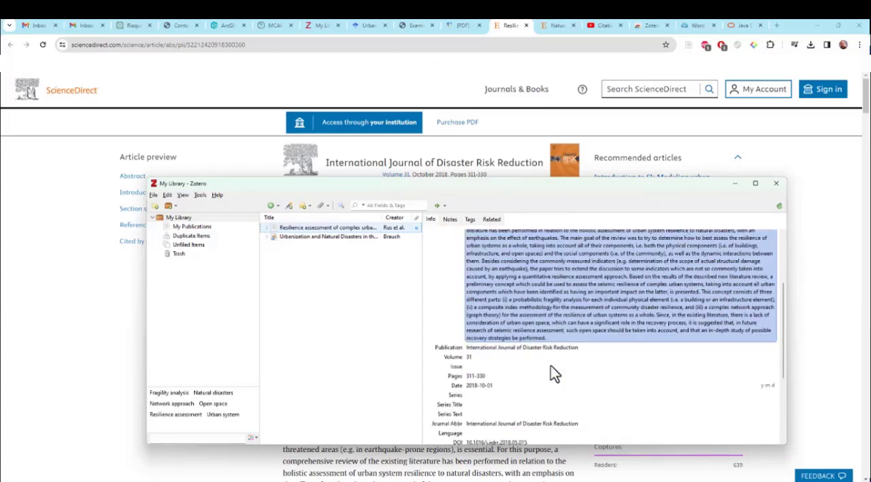
scroll(550, 365, up, 4)
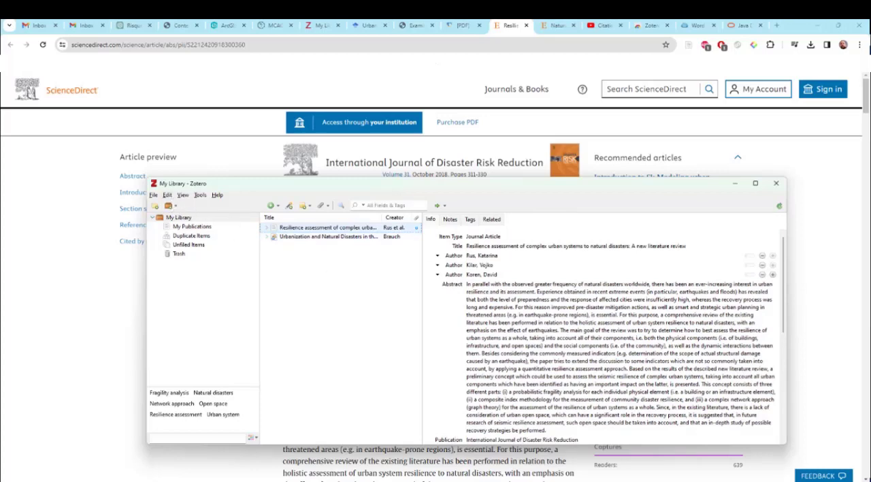
click(280, 236)
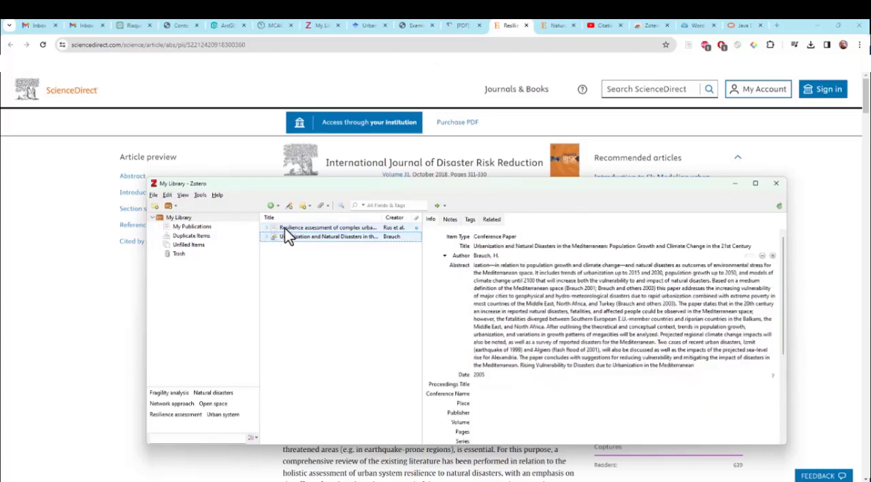
click(284, 228)
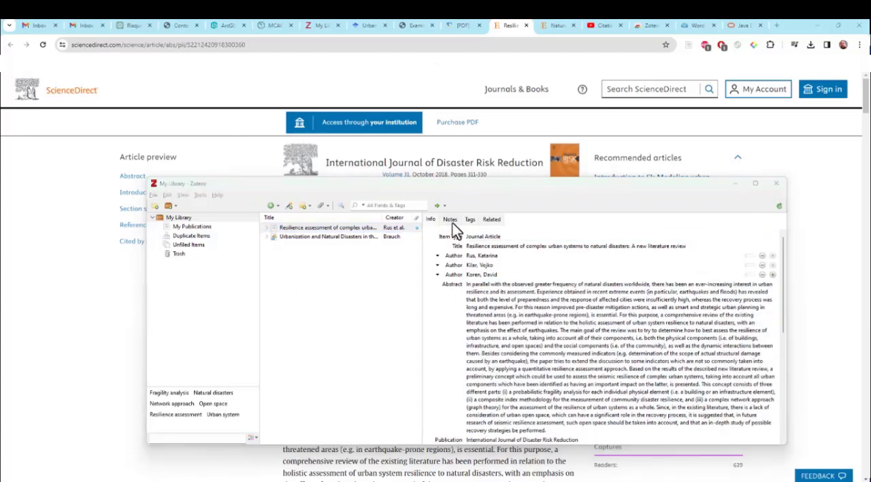
Step: Switch to the ScienceDirect article on natural disasters' impact and save it to My Library with Zotero Connector
key(ctrl+Tab)
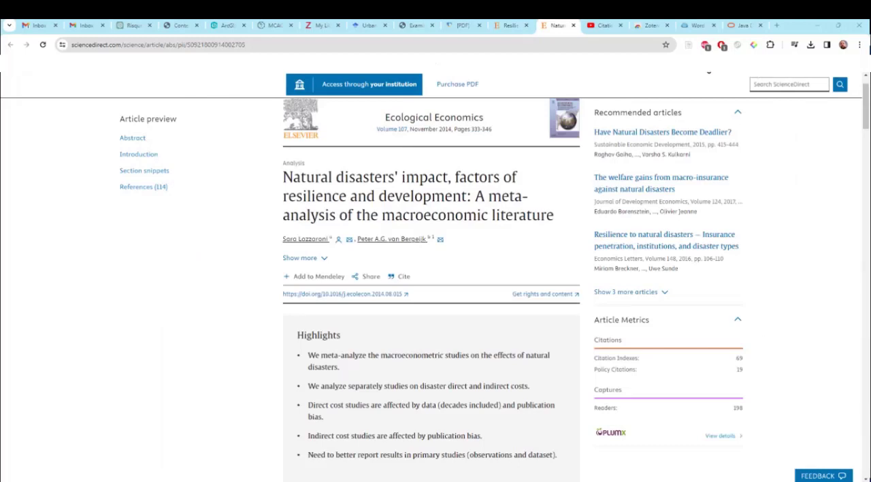
click(689, 45)
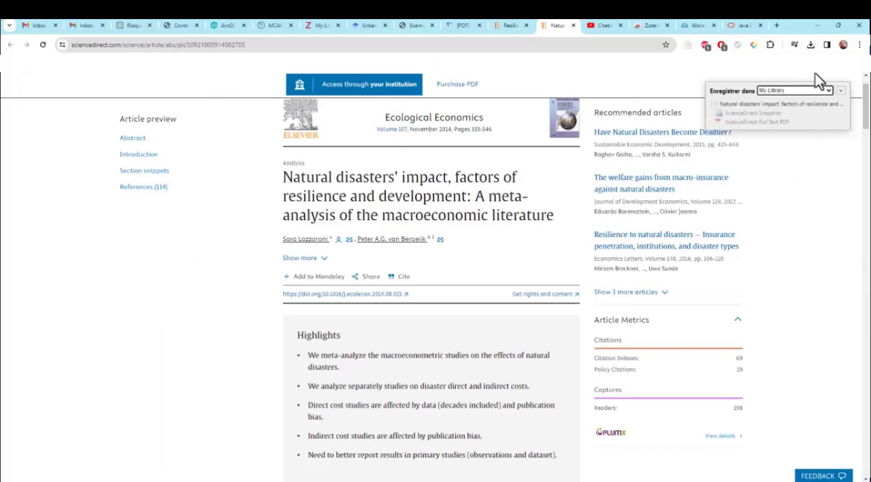
click(840, 91)
click(830, 214)
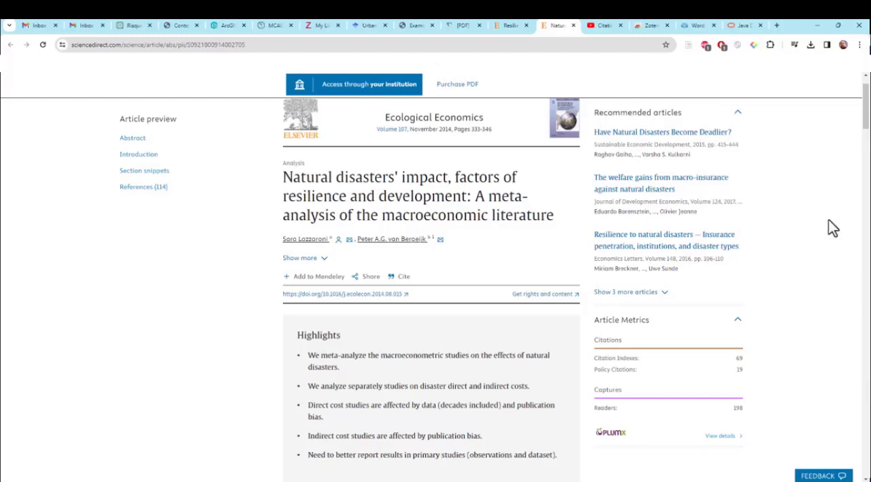
Step: Return to Zotero, reposition its window, widen the details area and review the natural disasters' impact article's record
key(alt+Tab)
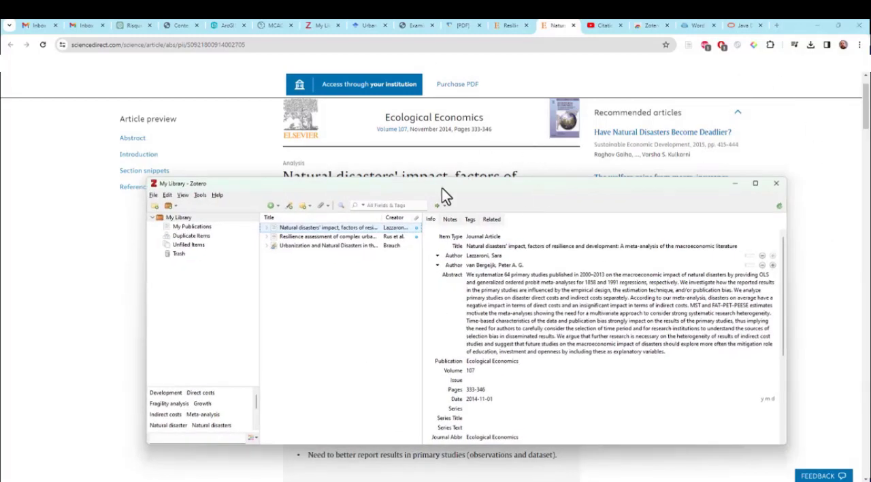
drag(443, 183, 503, 146)
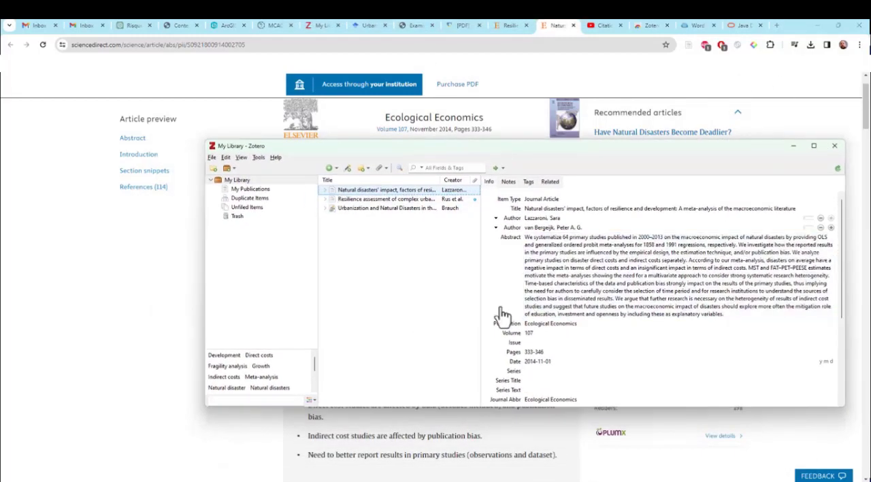
drag(478, 290, 450, 288)
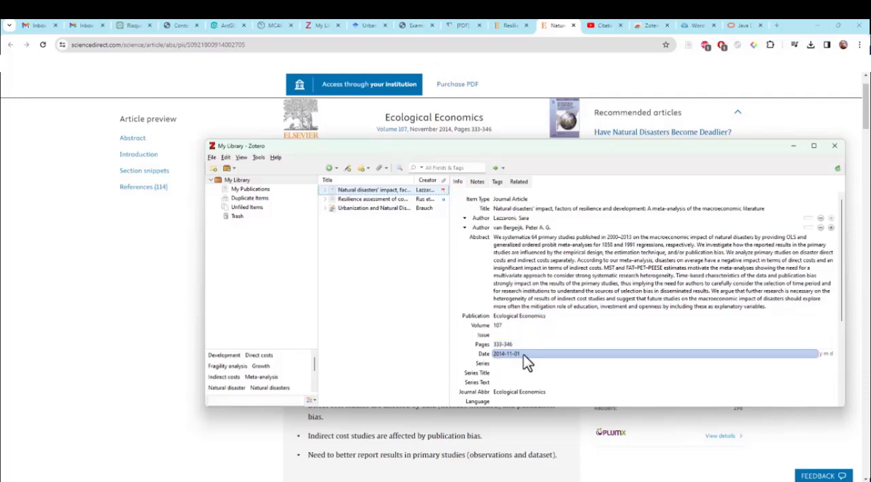
scroll(520, 354, down, 3)
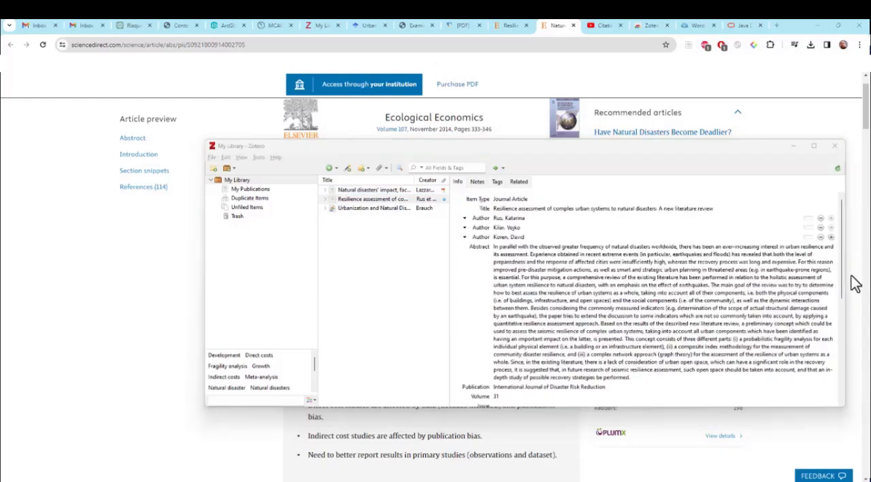
Step: Open Zotero's word processor citation preferences and start the LibreOffice add-in installation
click(223, 157)
click(238, 289)
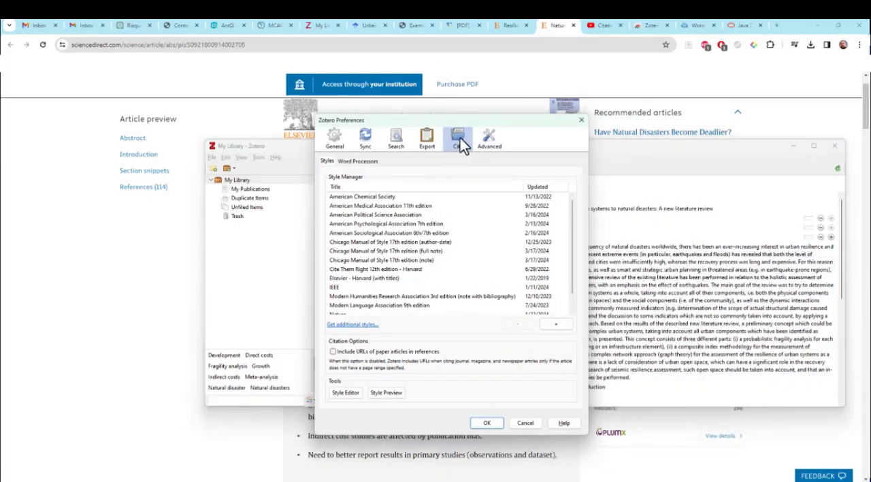
click(352, 162)
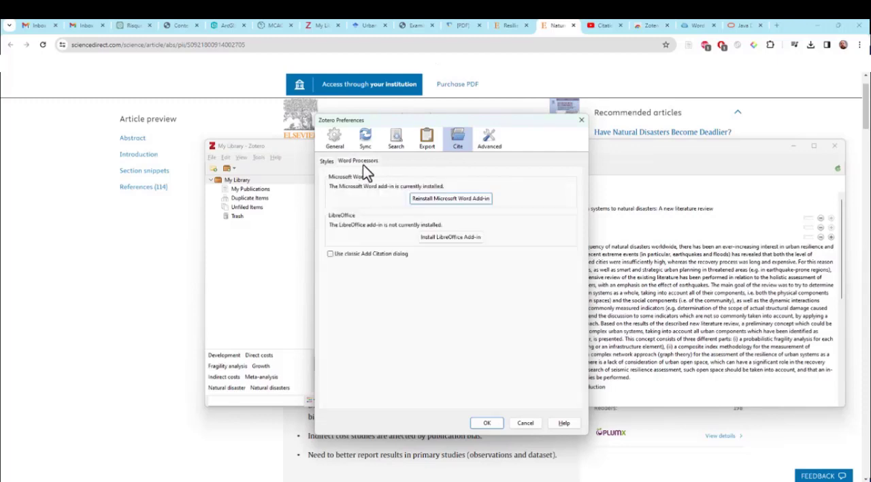
click(446, 237)
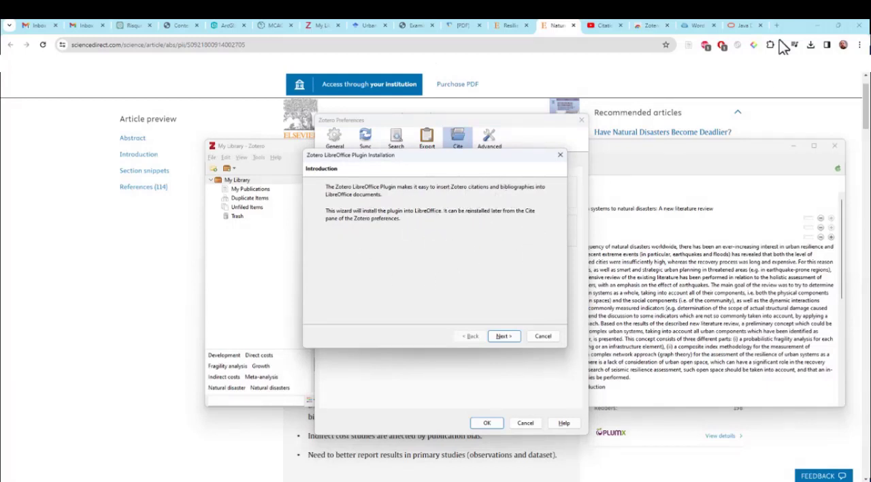
Step: Advance the LibreOffice plugin wizard to its required components, follow the oracle.com link and show the JDK 22 downloads for Windows
click(739, 26)
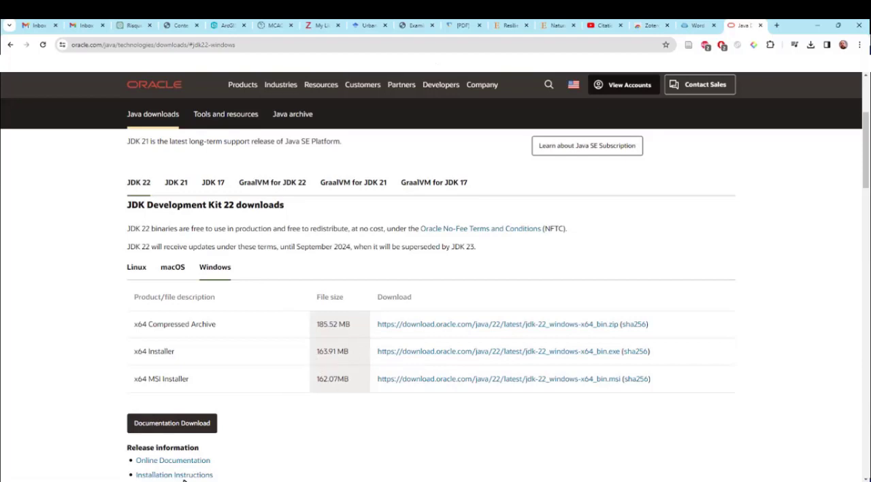
click(154, 481)
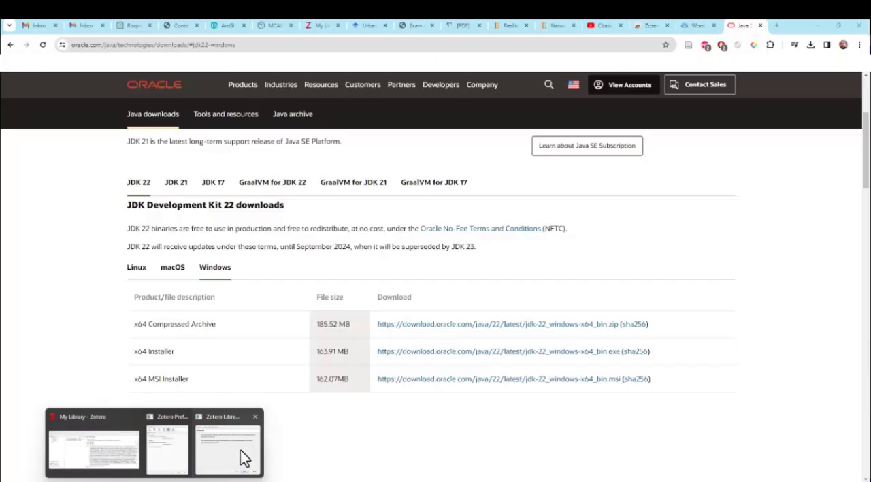
click(240, 449)
click(509, 336)
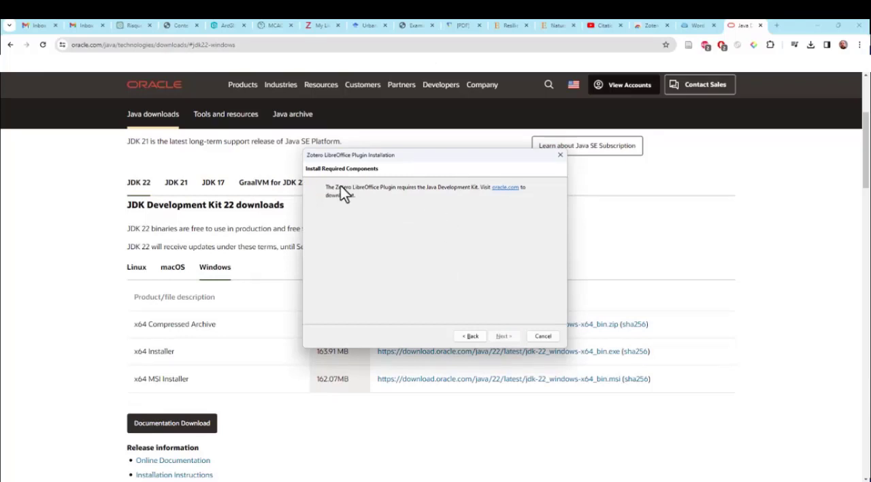
click(507, 191)
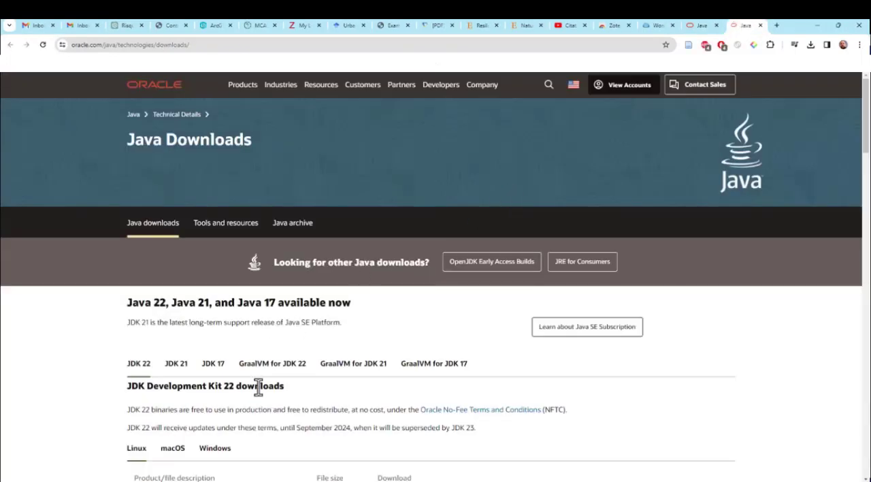
scroll(259, 387, down, 3)
click(211, 270)
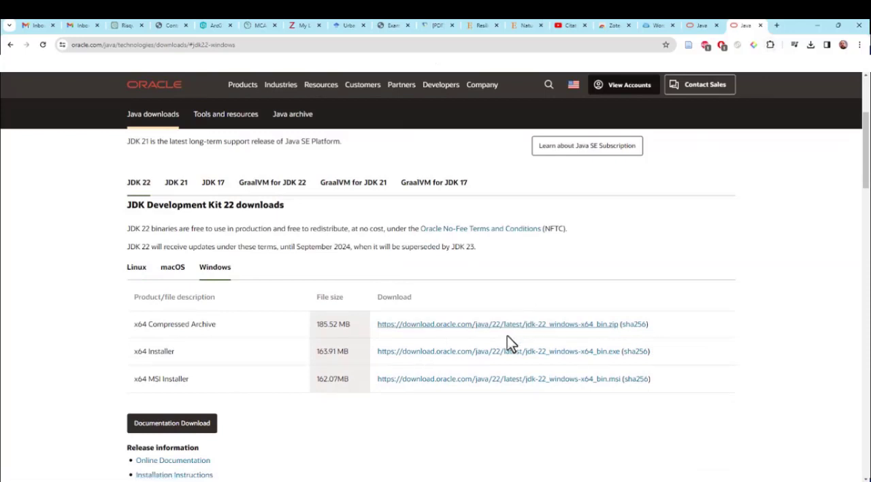
Step: Launch the already downloaded jdk-22_windows-x64_bin.exe installer from Chrome's recent downloads
click(770, 45)
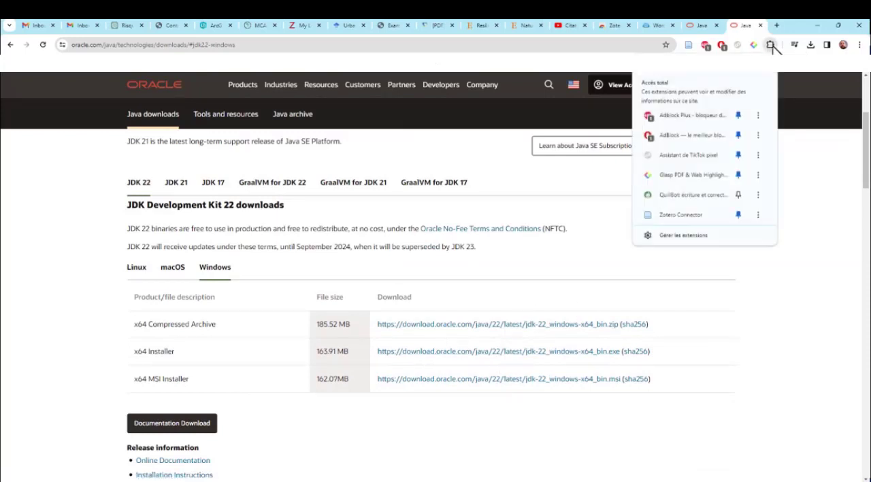
click(770, 45)
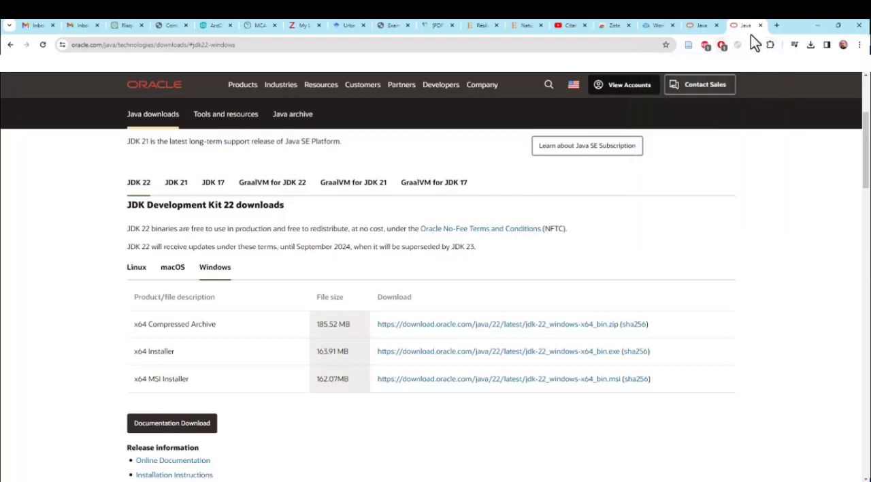
click(811, 44)
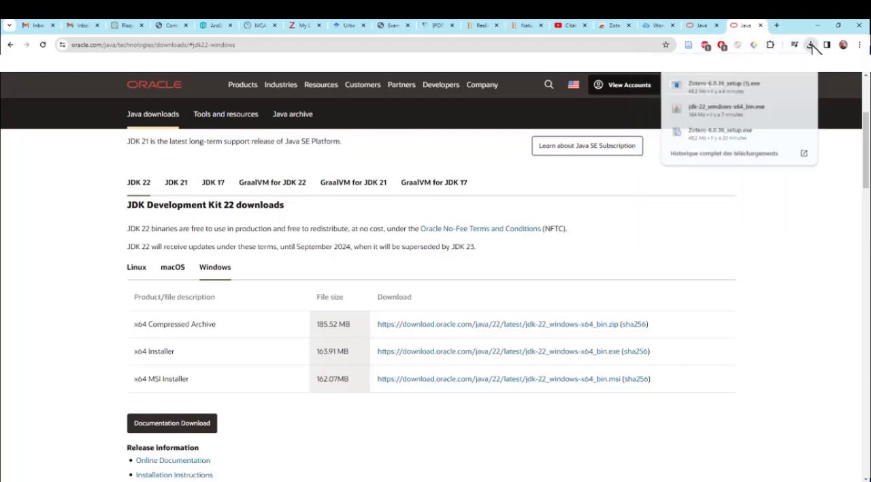
click(711, 108)
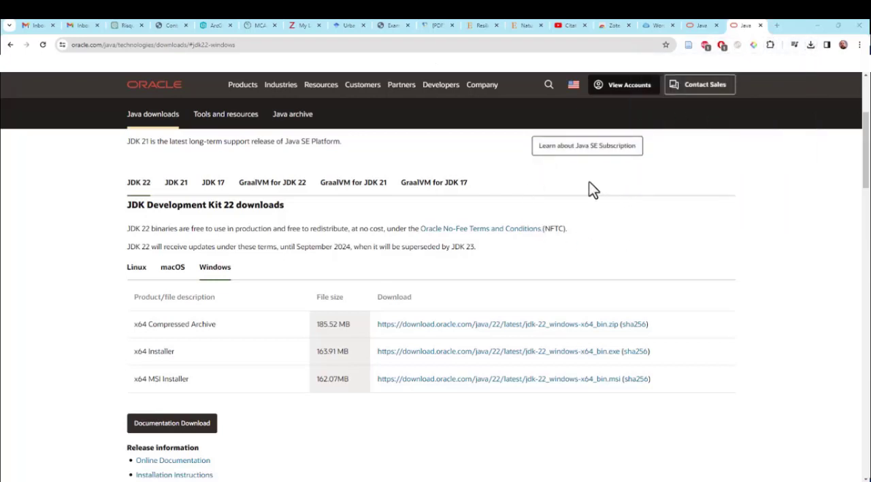
Step: Search the computer for "word", start Word 2013 and move its window fully into view
key(super)
text(w)
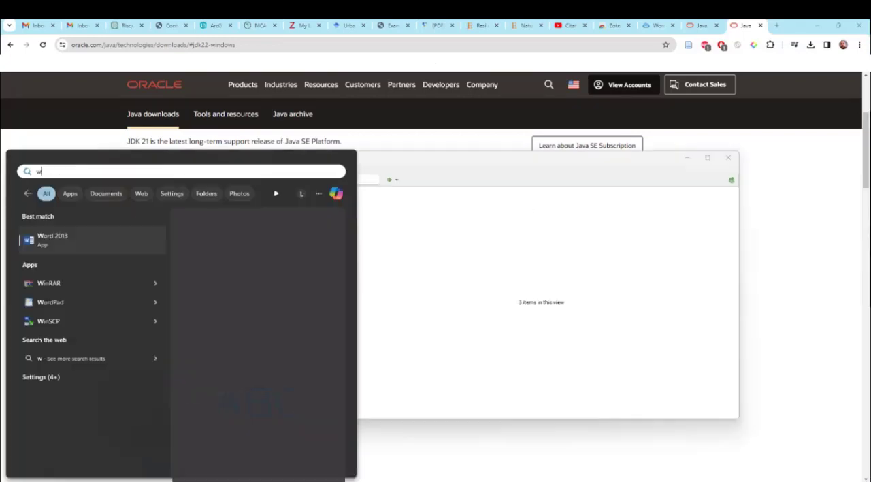
text(ord)
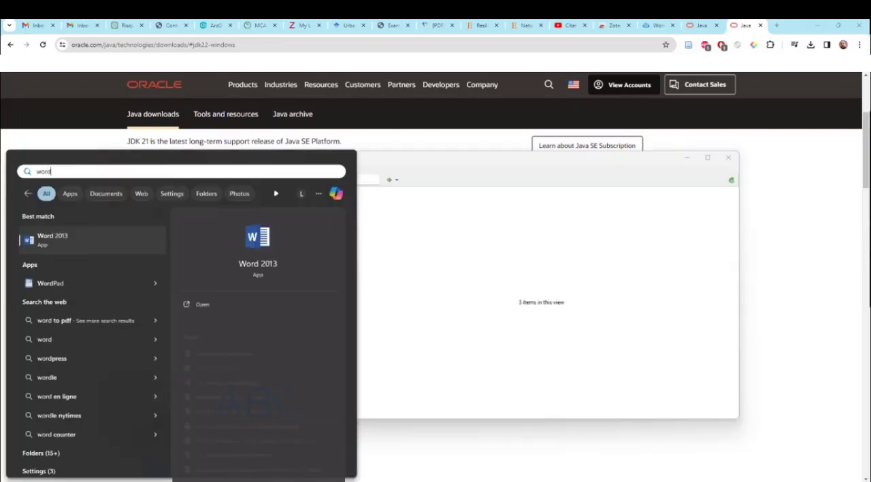
key(Return)
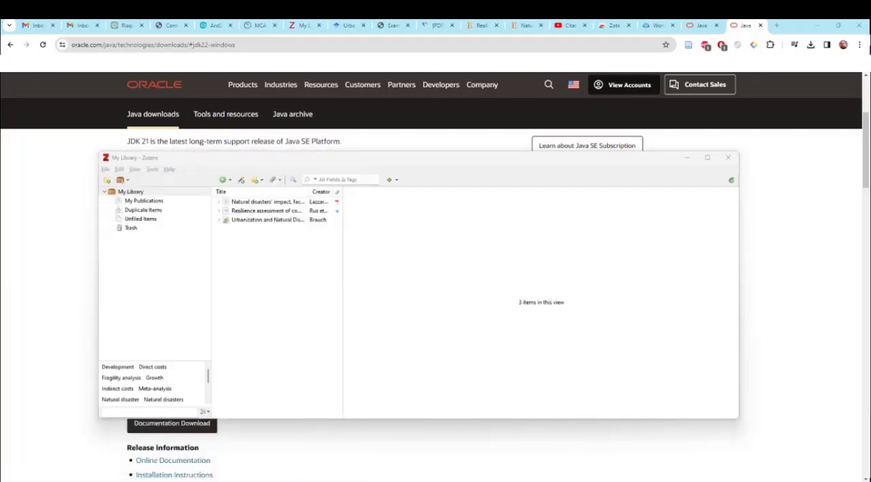
drag(870, 100, 363, 97)
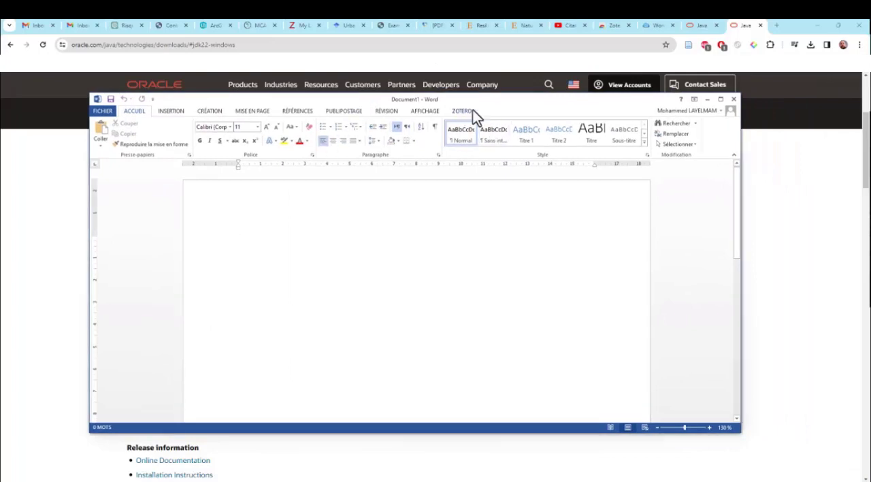
Step: Open the recent document Planification Urbaine Résiliente.docx in Word
click(111, 110)
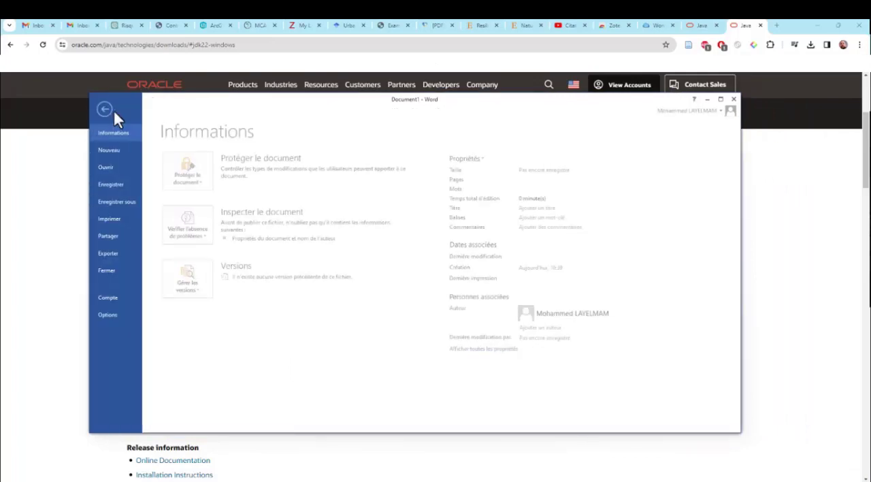
click(113, 167)
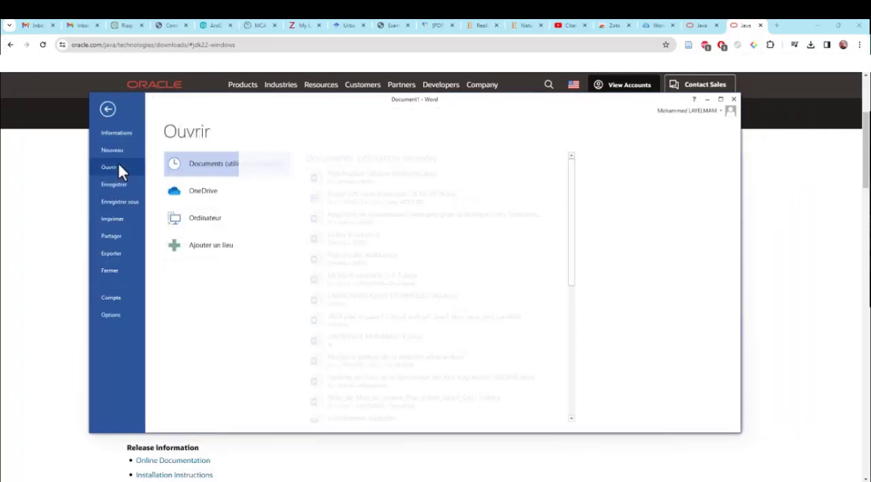
click(418, 178)
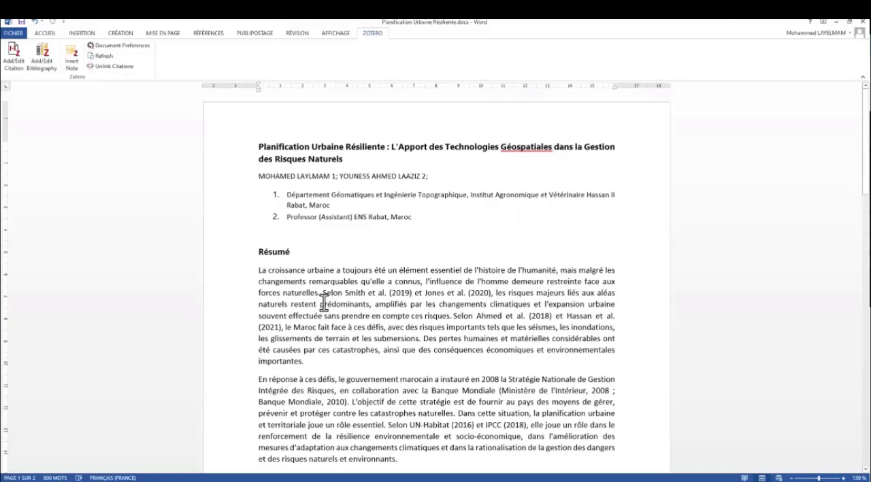
Step: Insert a Zotero citation of "Natural disasters' impact, factors of resilience and development" after "forces naturelles." using Classic View, and break the paragraph after it
click(325, 294)
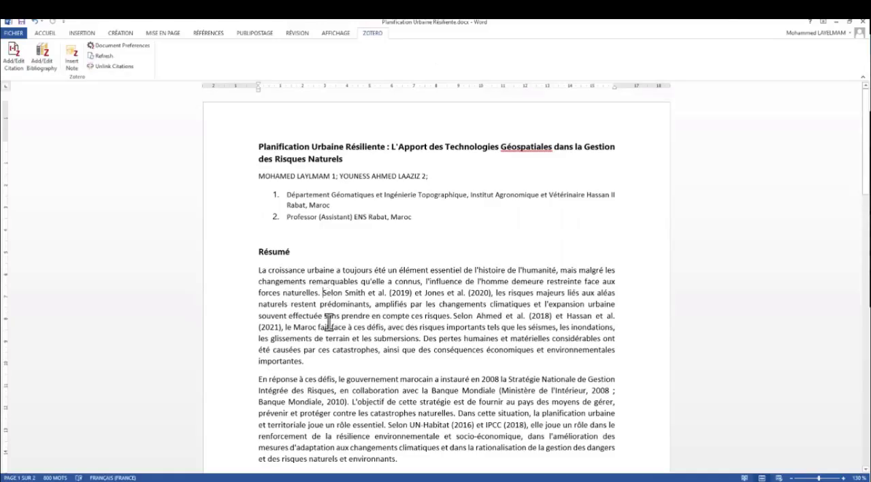
click(17, 72)
click(10, 68)
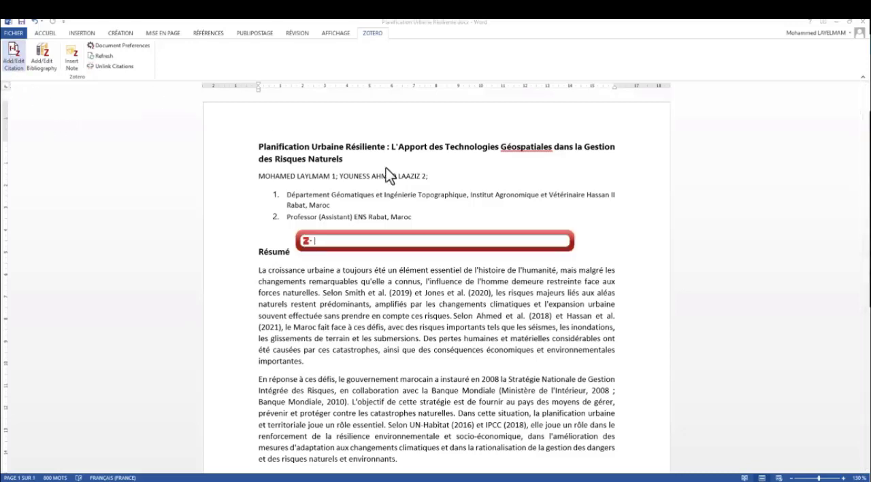
click(306, 245)
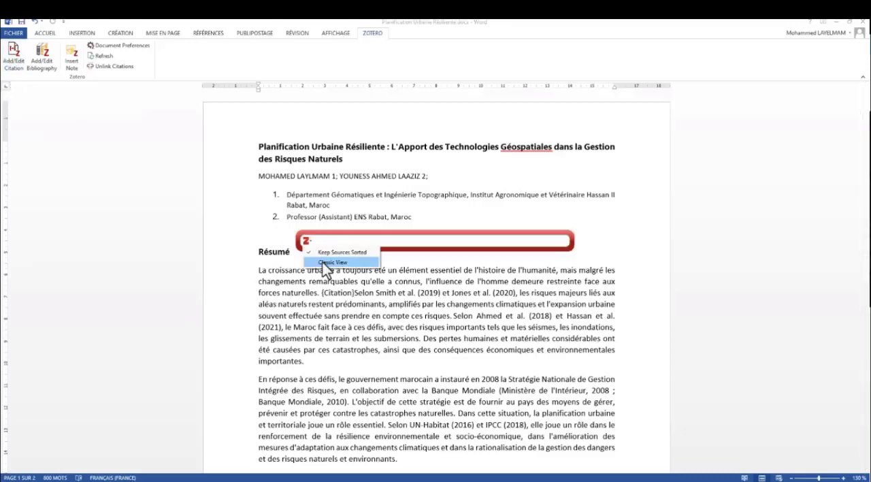
click(328, 259)
click(435, 197)
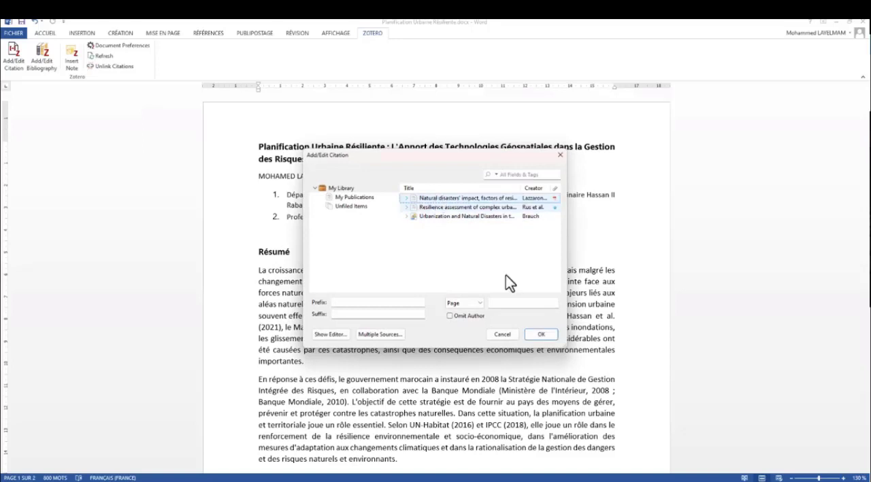
click(534, 337)
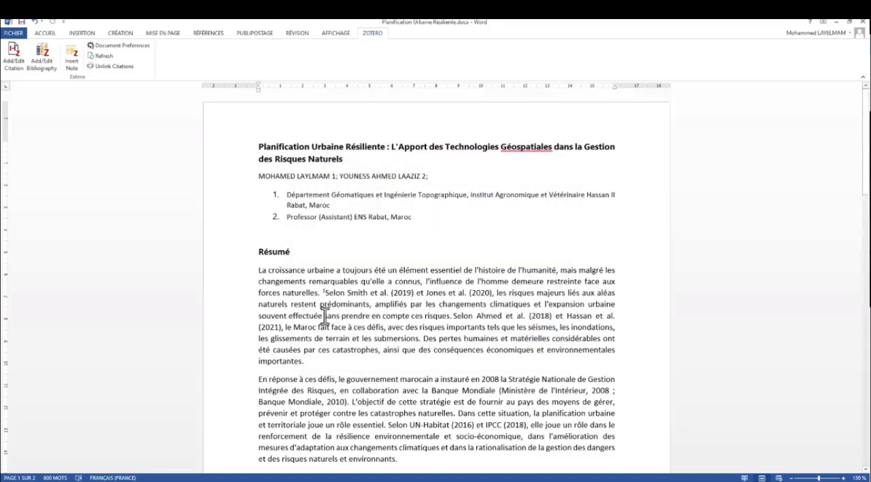
key(Return)
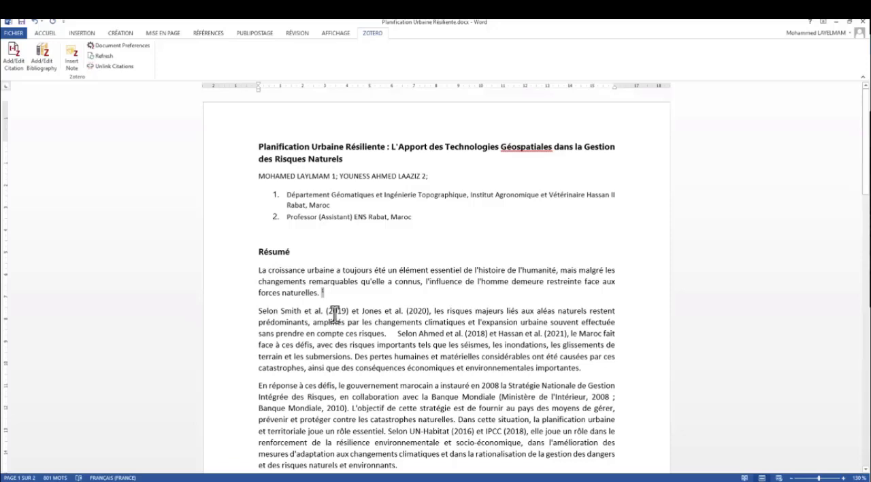
Step: Insert the Zotero bibliography on a new line directly below the Bibliographie heading
scroll(334, 300, down, 6)
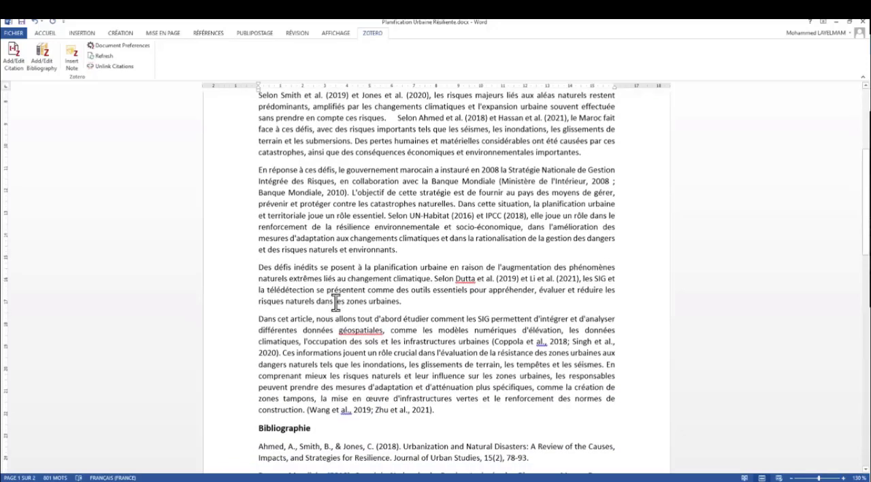
scroll(334, 303, down, 10)
scroll(335, 305, up, 3)
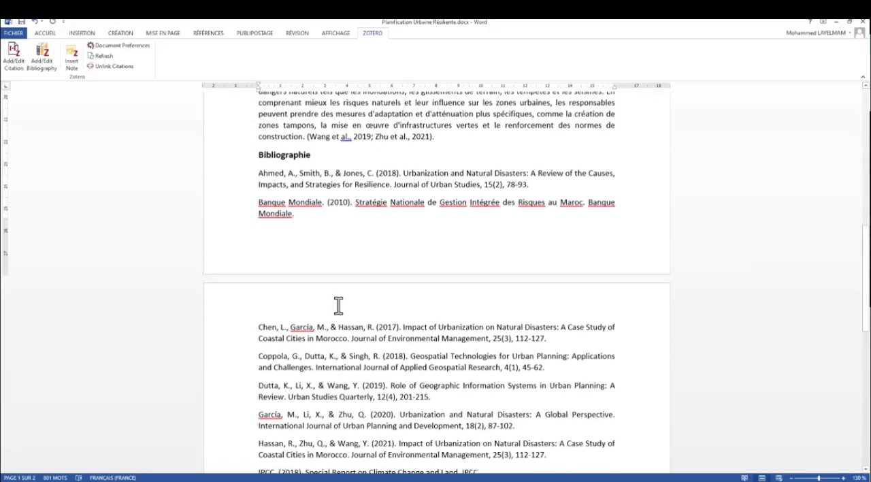
triple_click(296, 173)
click(349, 202)
click(258, 173)
key(Return)
key(Up)
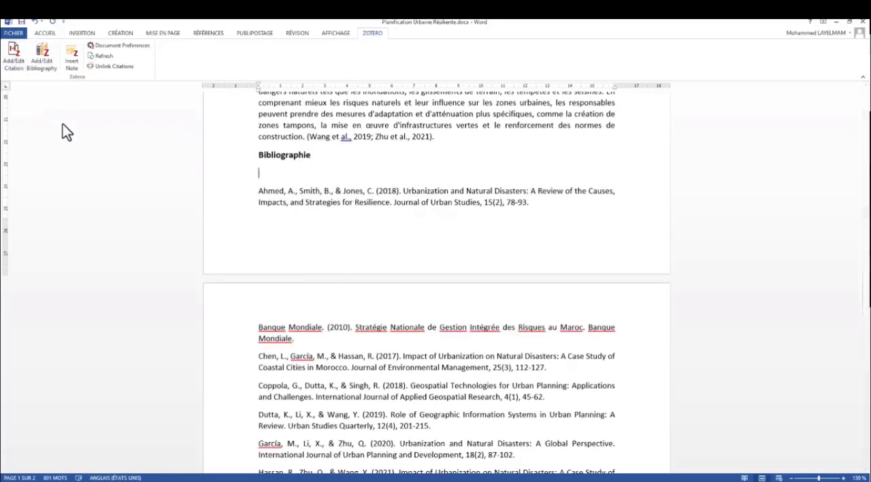
click(44, 58)
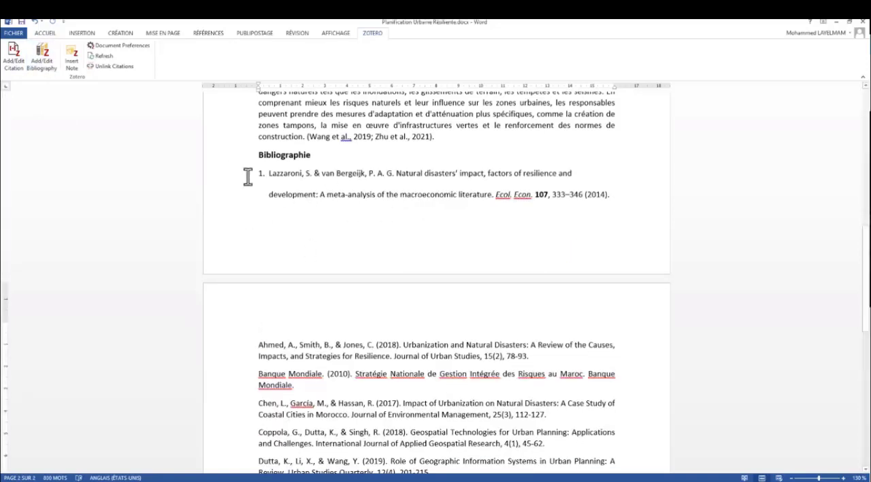
click(579, 171)
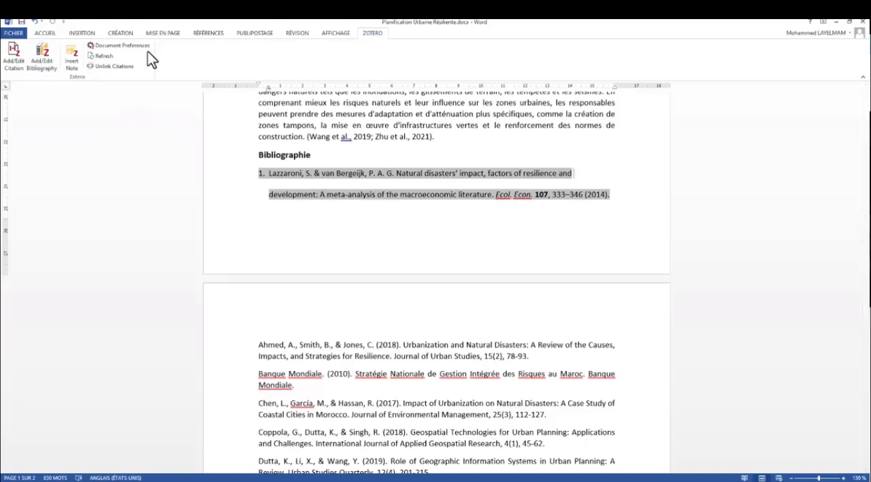
Step: Set the document's Zotero citation style to IEEE and check the citation in the Résumé
click(15, 59)
click(503, 288)
click(130, 49)
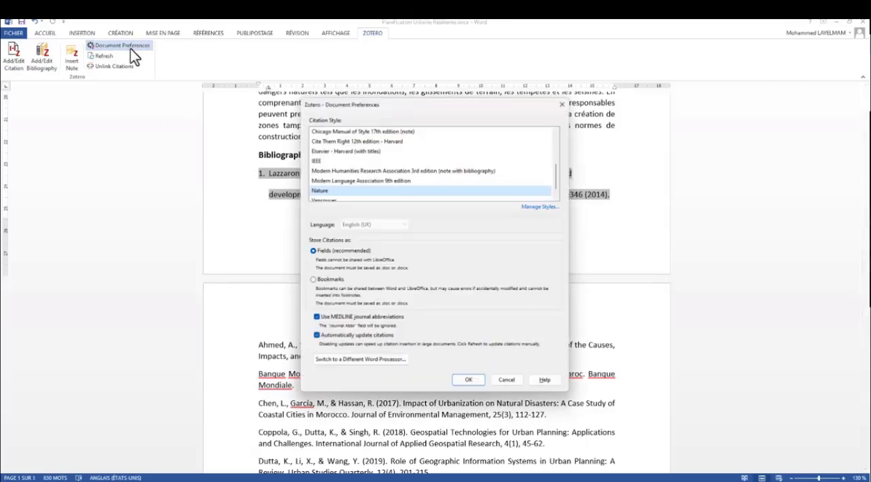
click(322, 162)
click(469, 381)
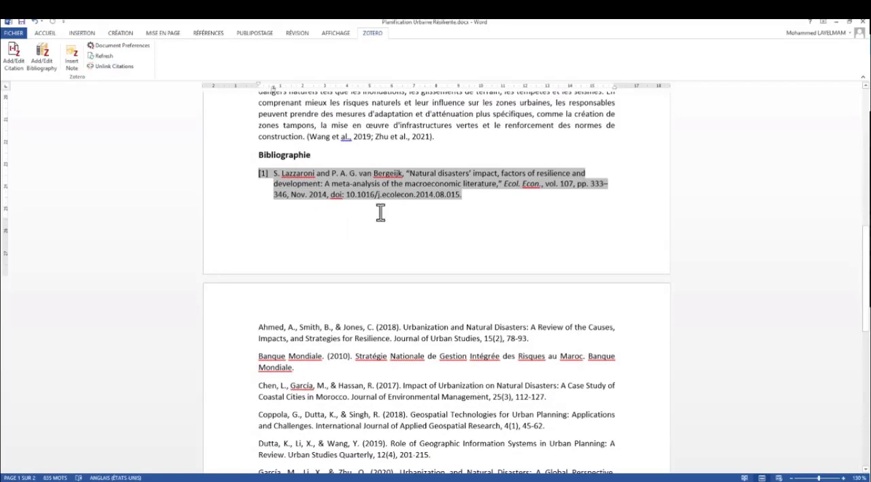
scroll(324, 179, up, 15)
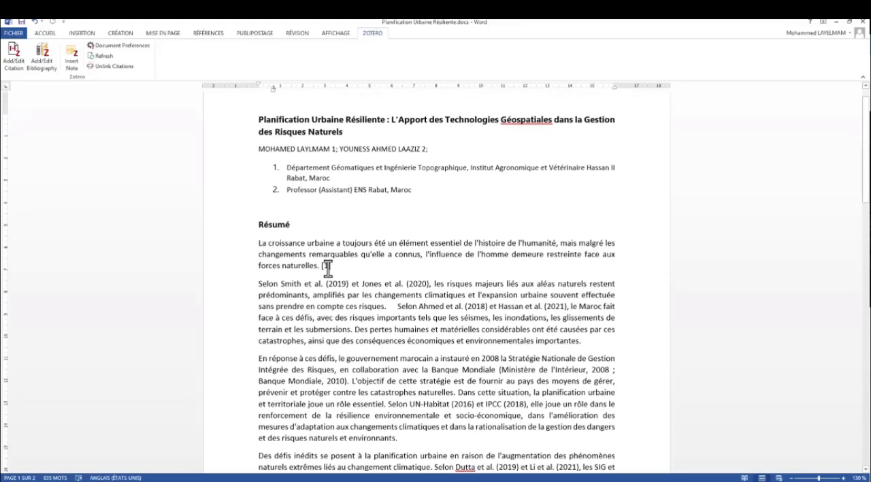
Step: Change the document's citation style to American Chemical Society
click(118, 46)
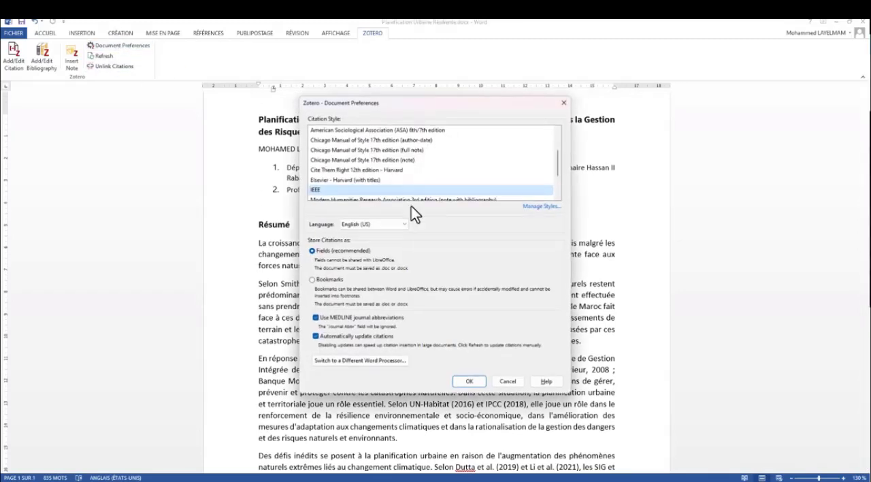
scroll(359, 159, up, 2)
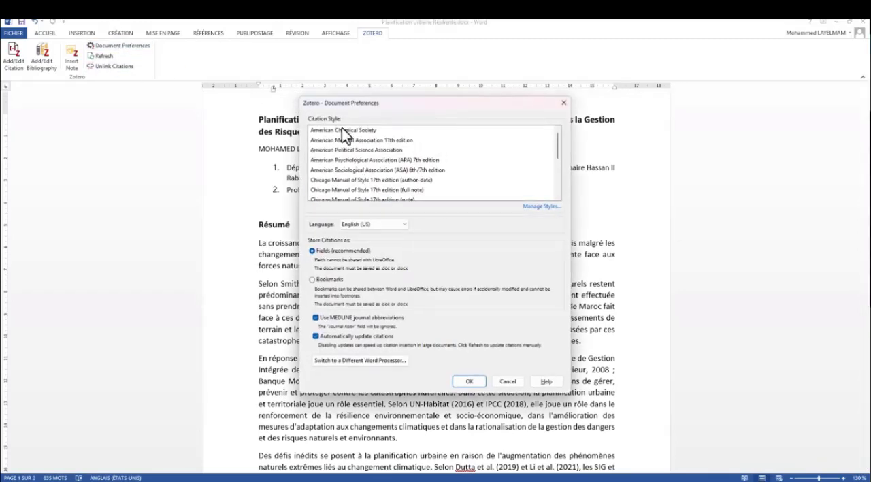
click(342, 129)
click(470, 381)
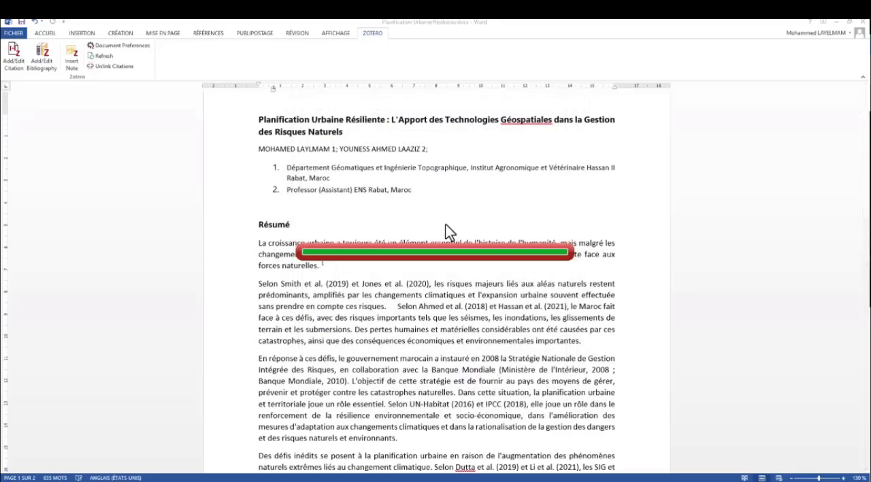
Step: Switch the citation style to American Medical Association 11th edition, moving the preferences dialog clear of the text
click(117, 45)
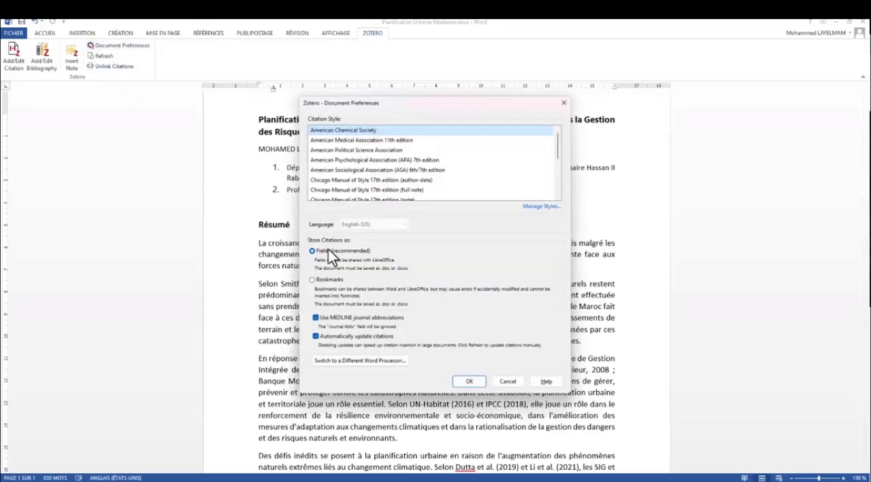
click(355, 140)
drag(354, 109, 610, 113)
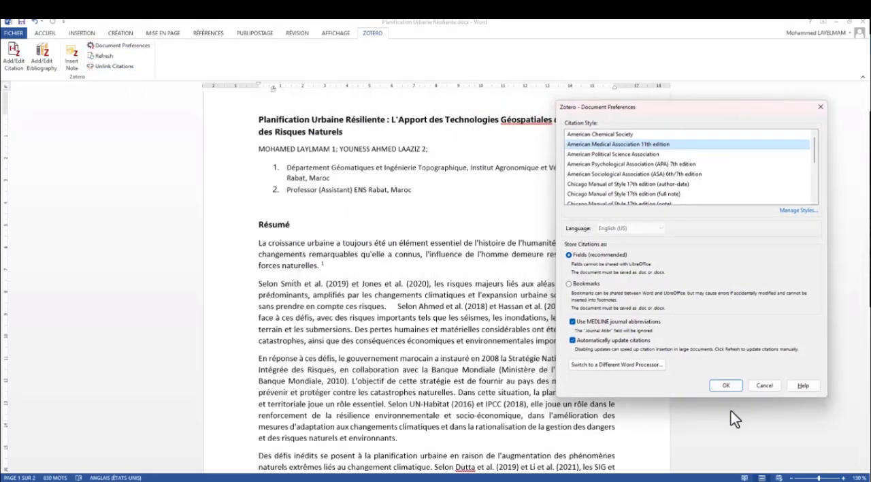
click(726, 385)
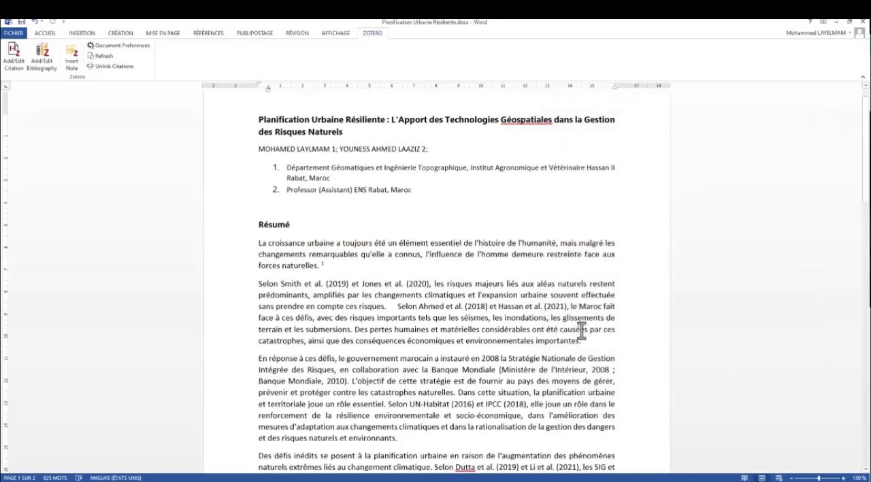
Step: Apply the Chicago Manual of Style 17th edition (author-date) citation style, review the bibliography and place the cursor after the Résumé citation
click(143, 46)
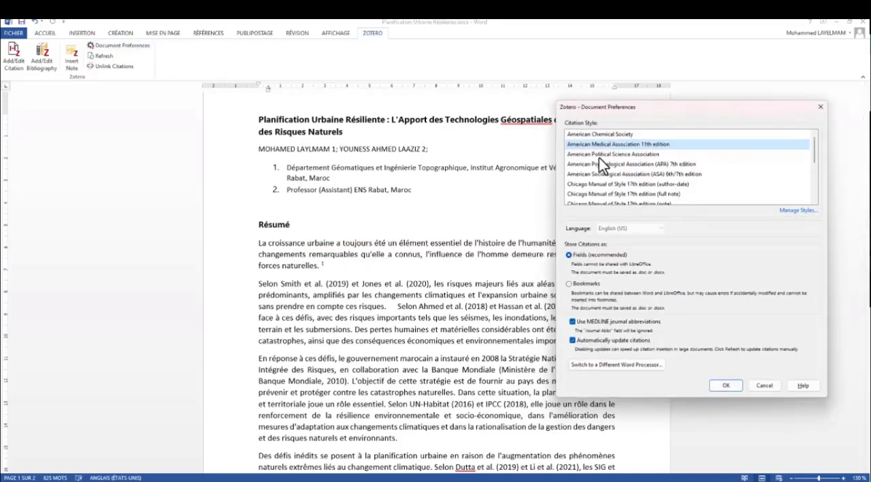
click(599, 156)
click(617, 167)
click(624, 182)
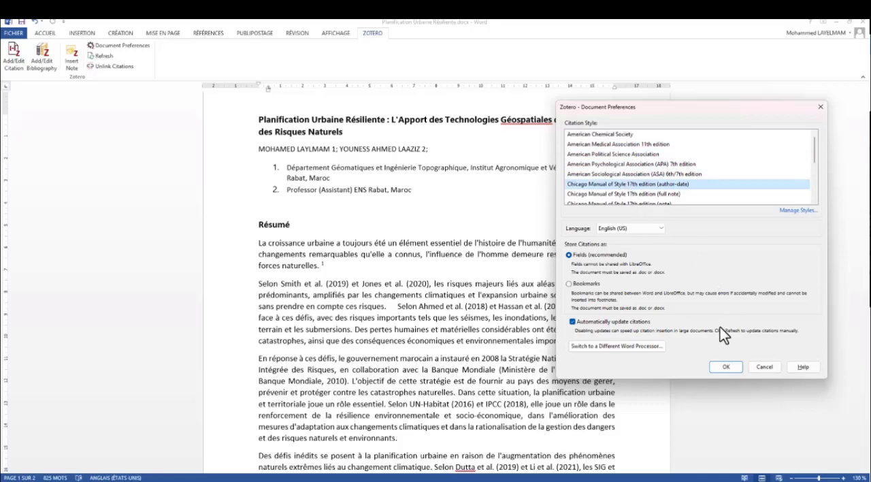
click(726, 366)
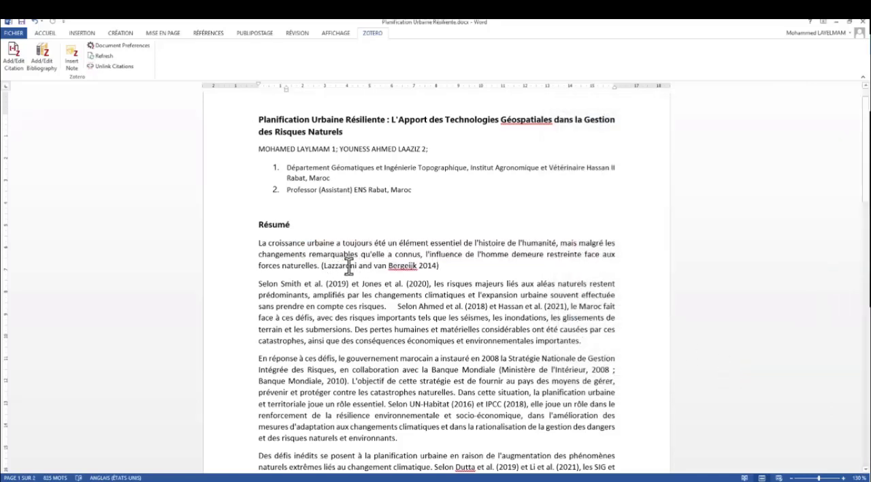
scroll(436, 278, down, 7)
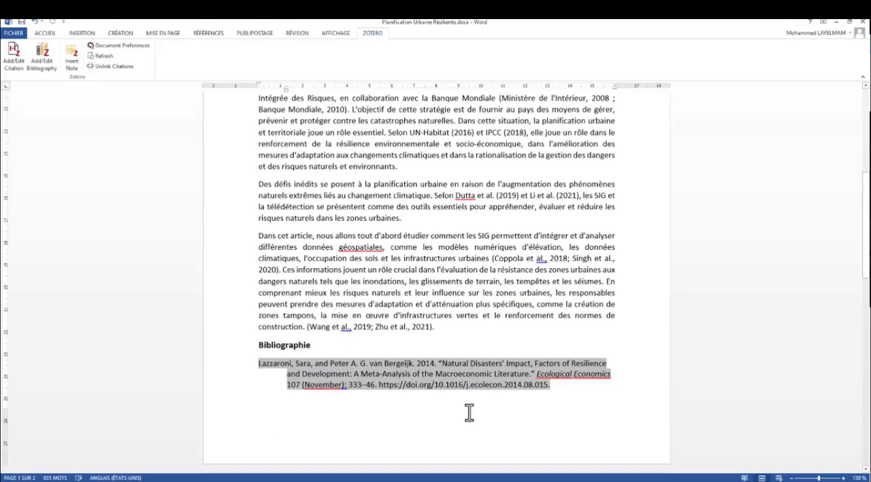
scroll(456, 391, up, 7)
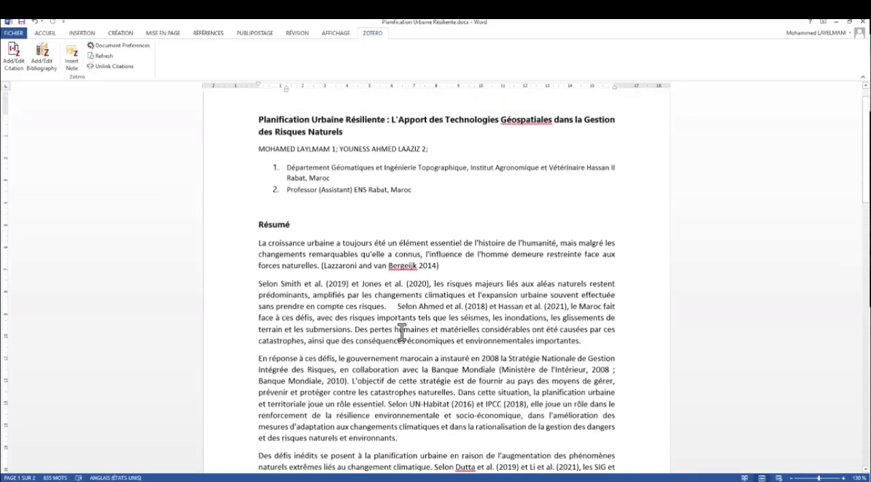
click(376, 265)
click(462, 272)
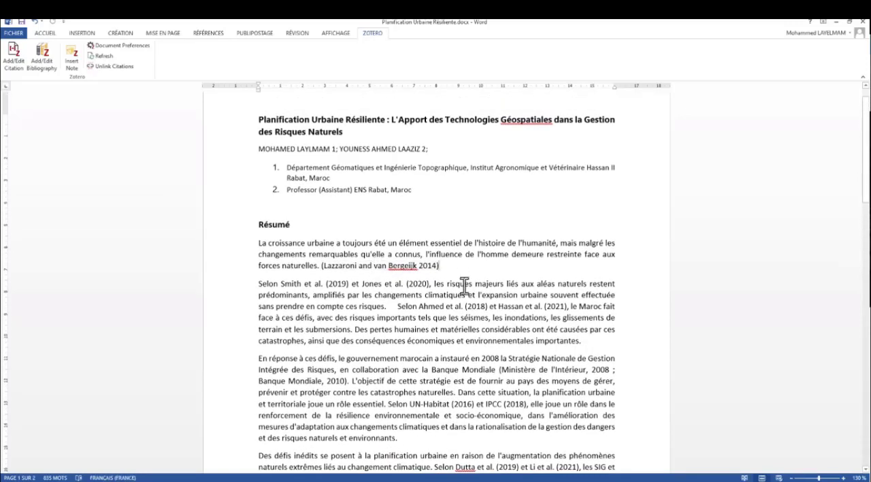